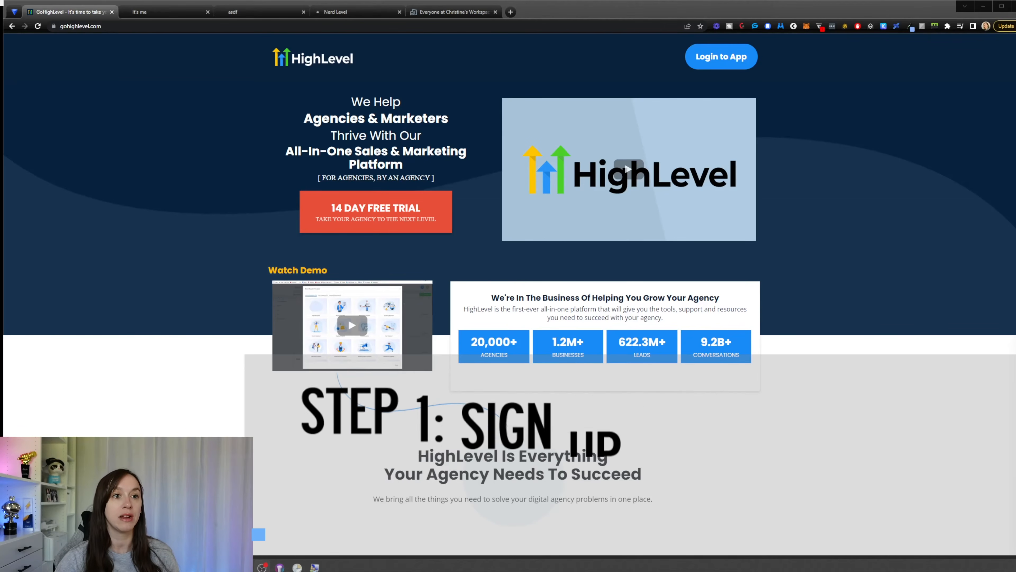
left_click(338, 12)
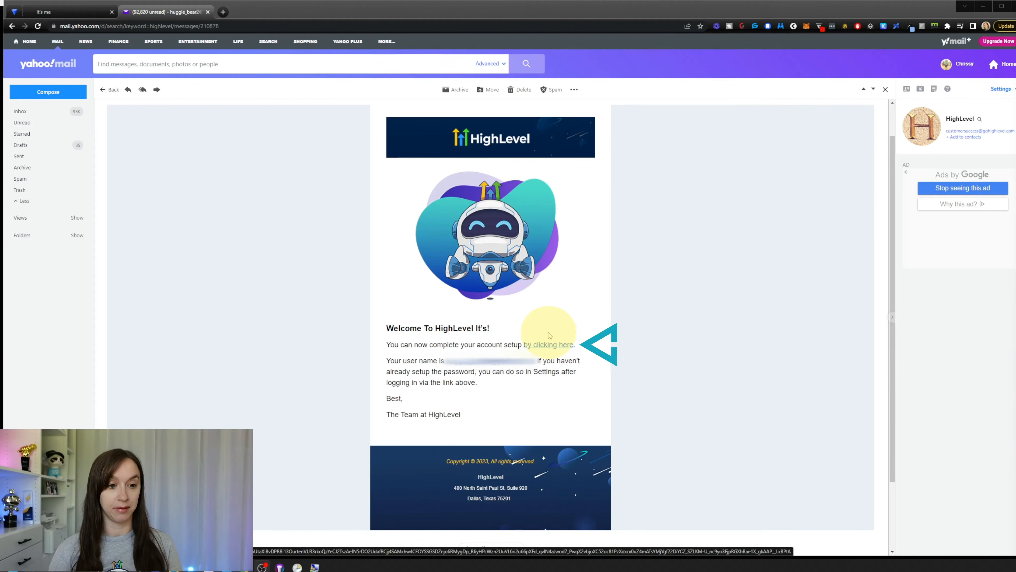
- Set the business industry to Consulting / Agency, answer that there is no website, and submit the business details and address
left_click(56, 14)
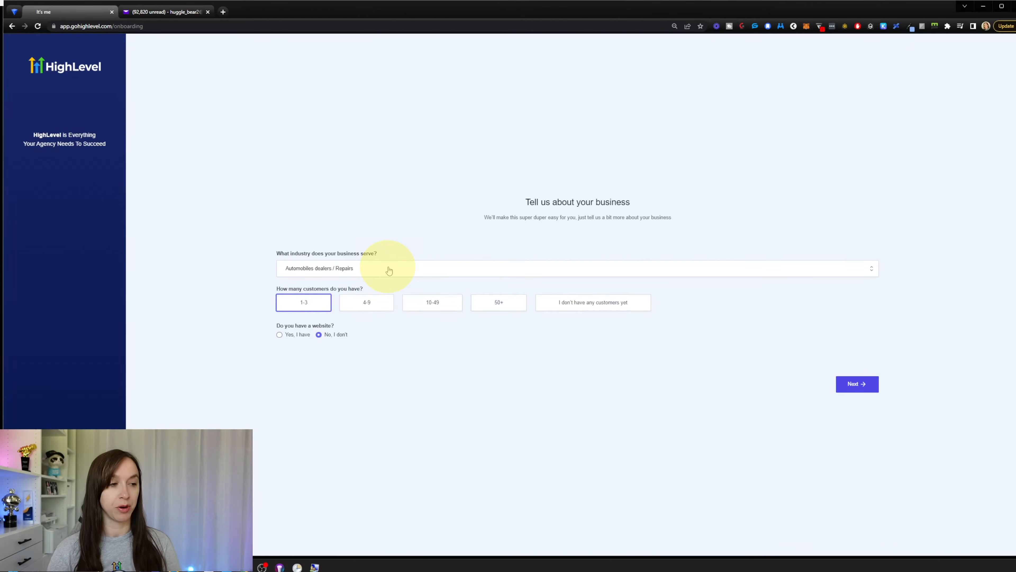
left_click(388, 269)
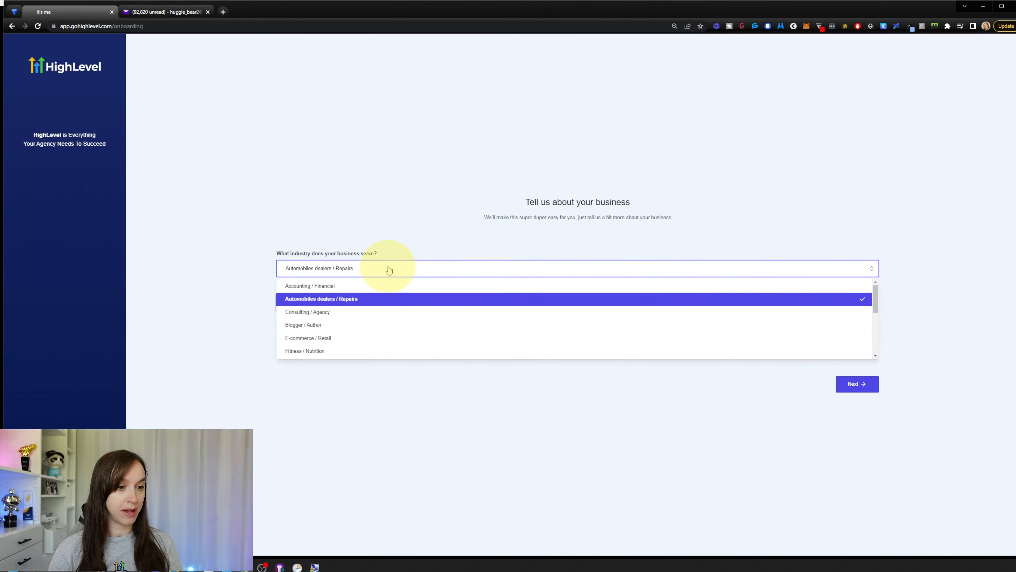
left_click(386, 312)
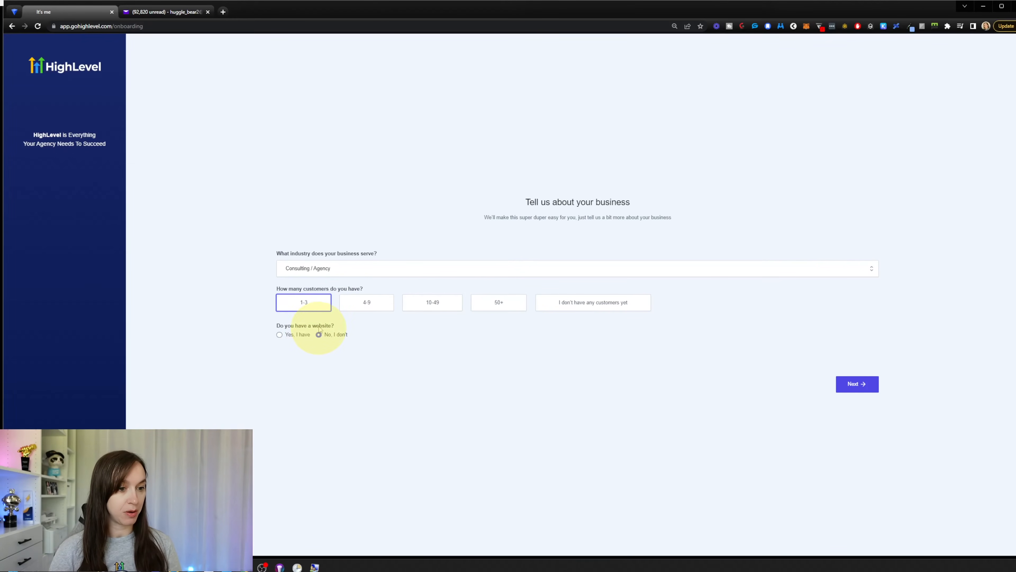
left_click(279, 334)
left_click(340, 334)
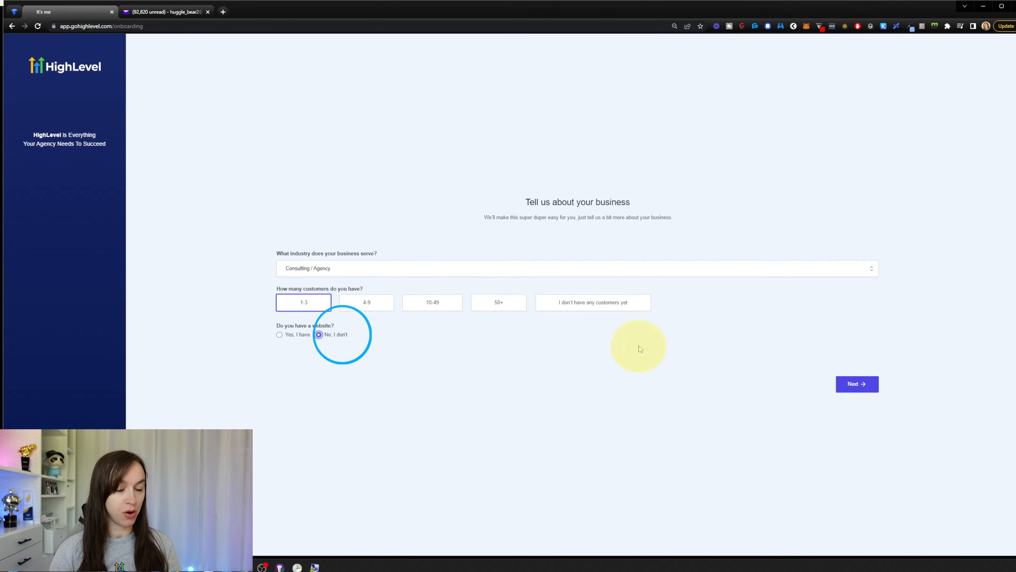
left_click(864, 383)
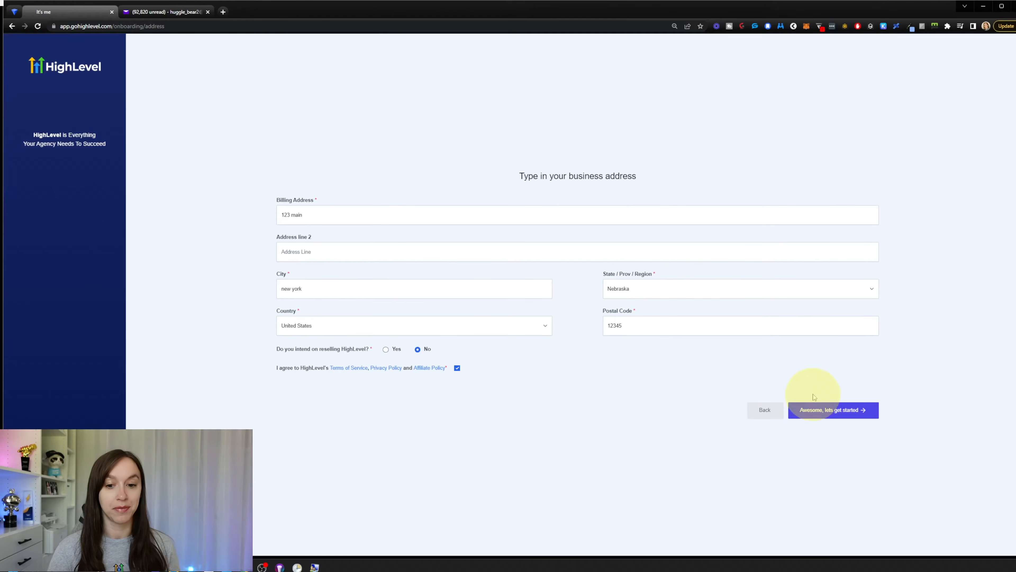
left_click(831, 416)
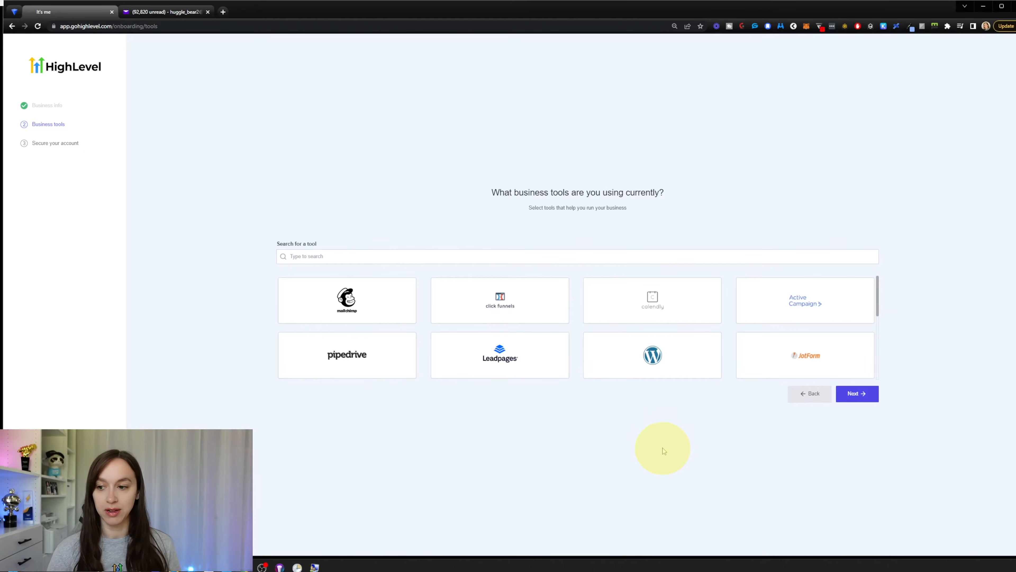
- Choose Click Funnels, Wordpress, Kajabi and Jotform as the business tools currently used, and acknowledge the feature overview
left_click(495, 300)
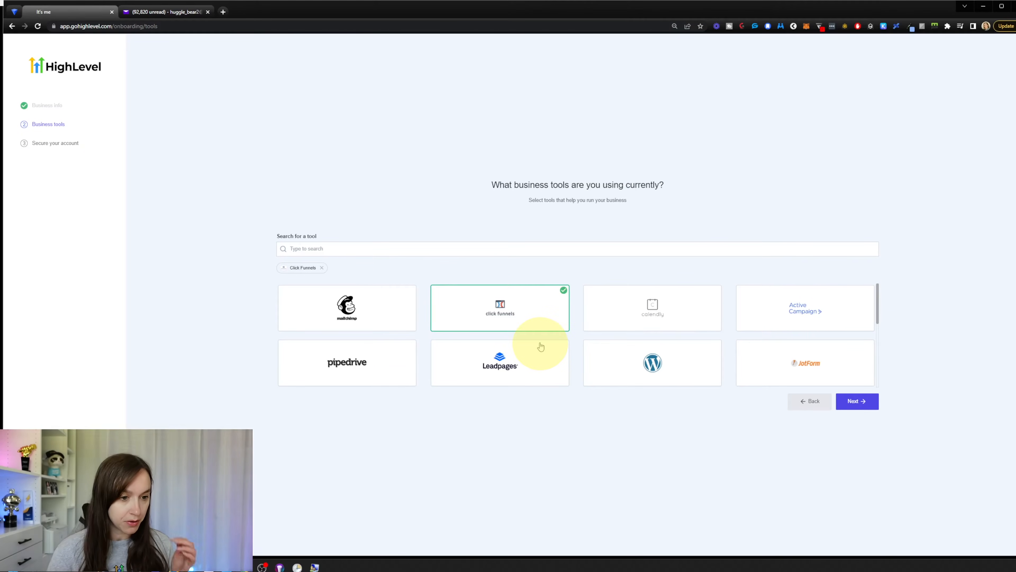
left_click(684, 354)
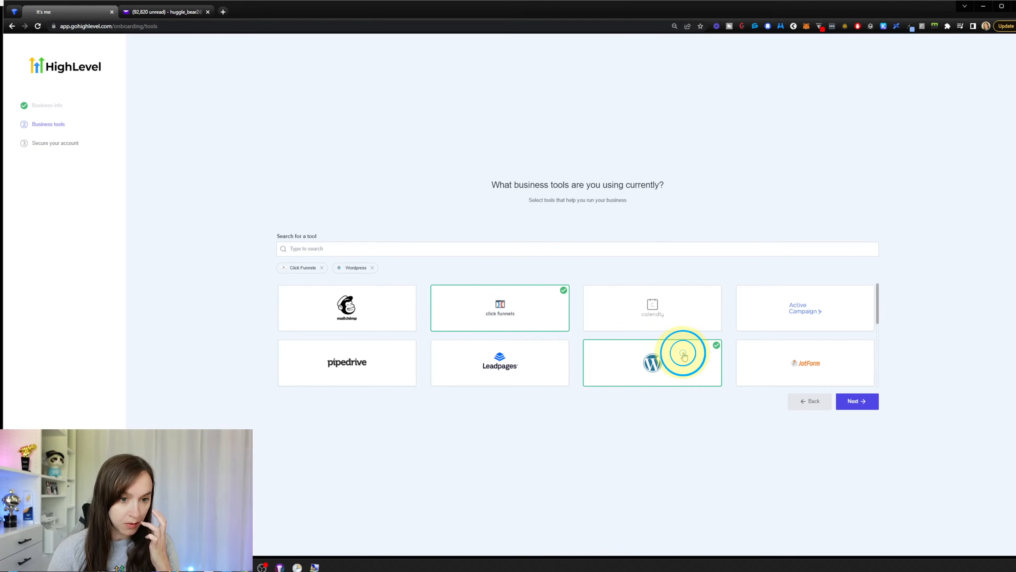
scroll(687, 352, "down", 2)
scroll(692, 349, "down", 1)
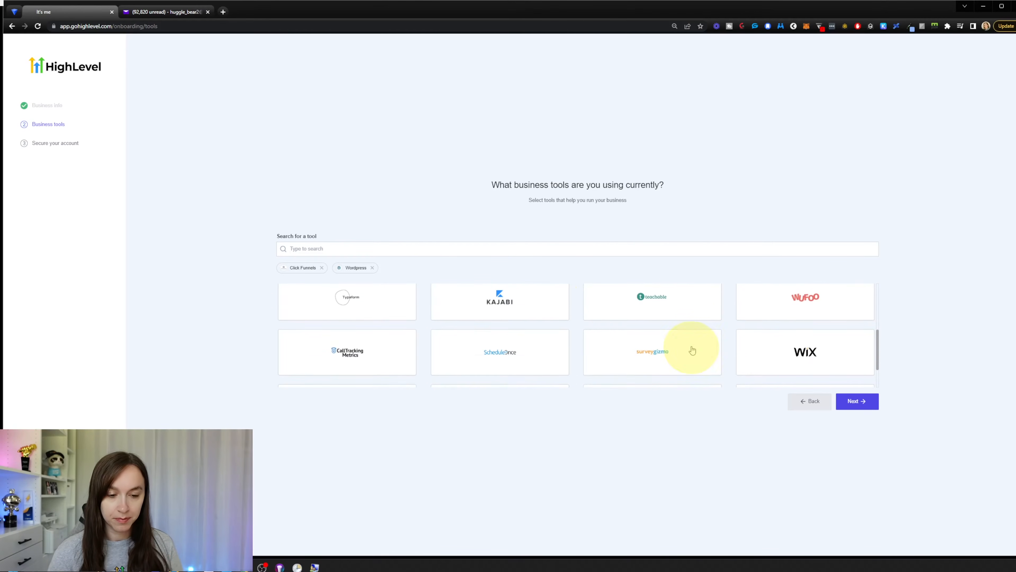
left_click(549, 294)
scroll(520, 321, "up", 3)
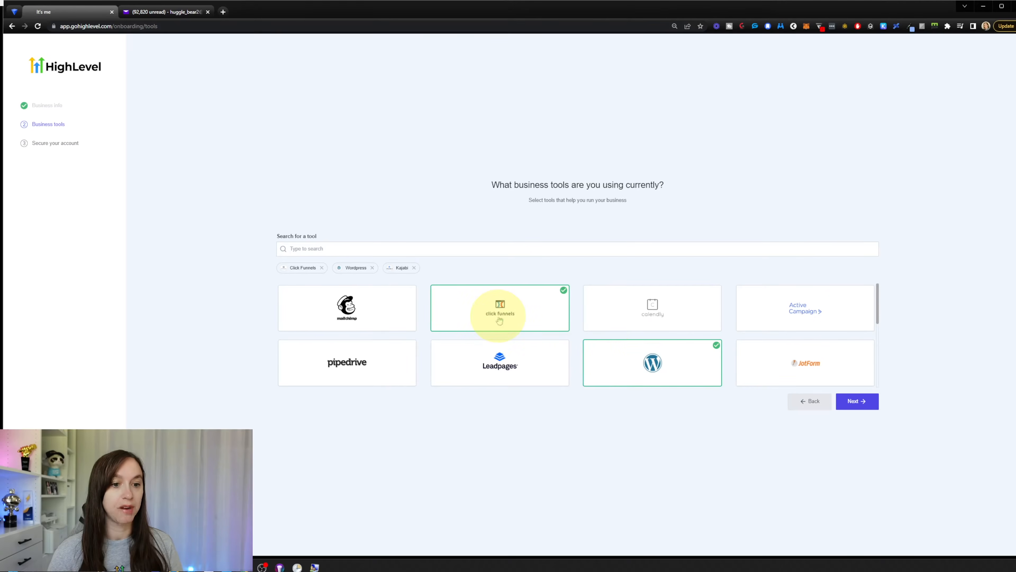
scroll(657, 361, "down", 1)
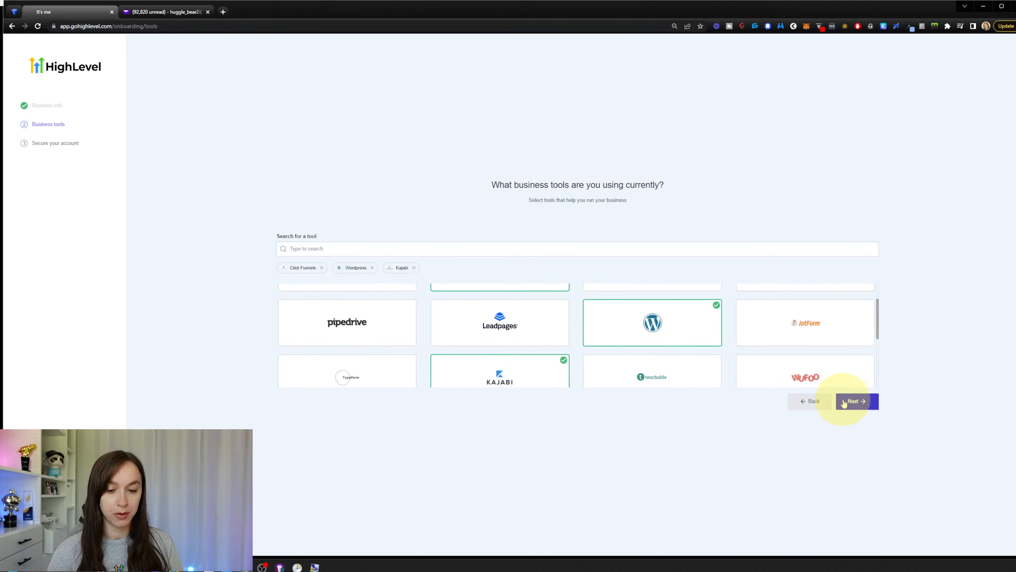
left_click(827, 323)
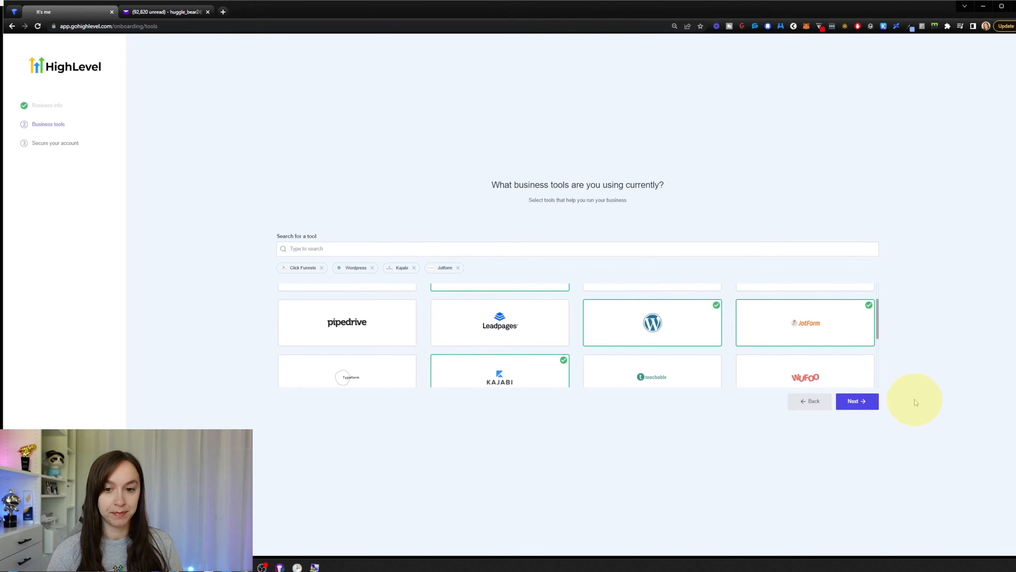
left_click(860, 406)
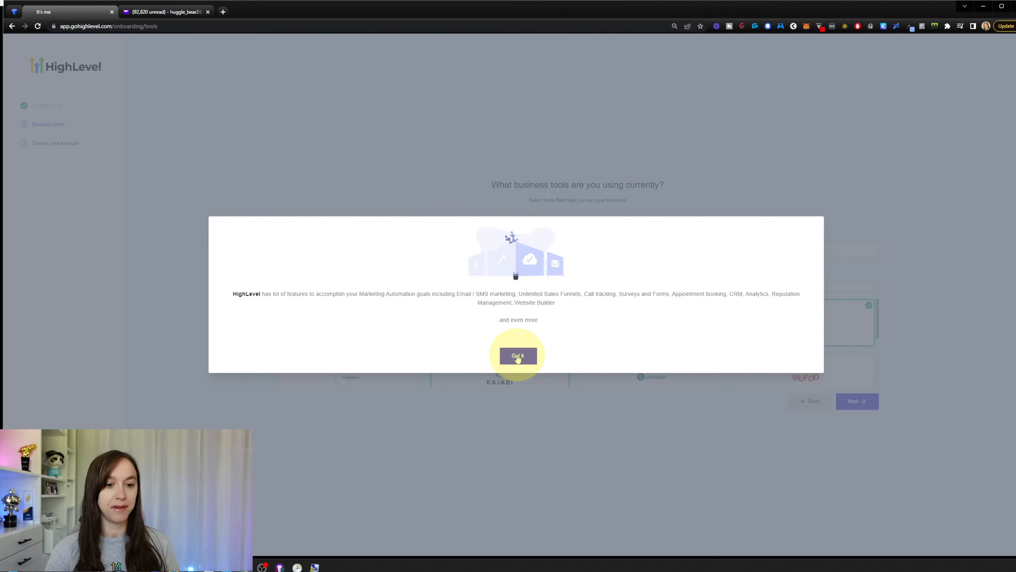
left_click(519, 356)
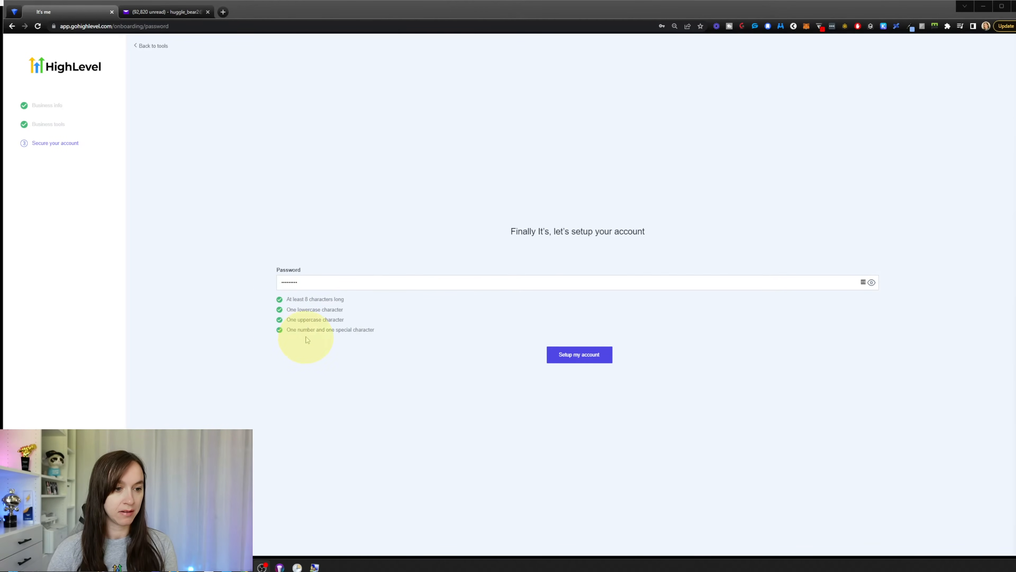
- Submit the new account password and switch to the Yahoo mailbox to get the email verification code
left_click(581, 354)
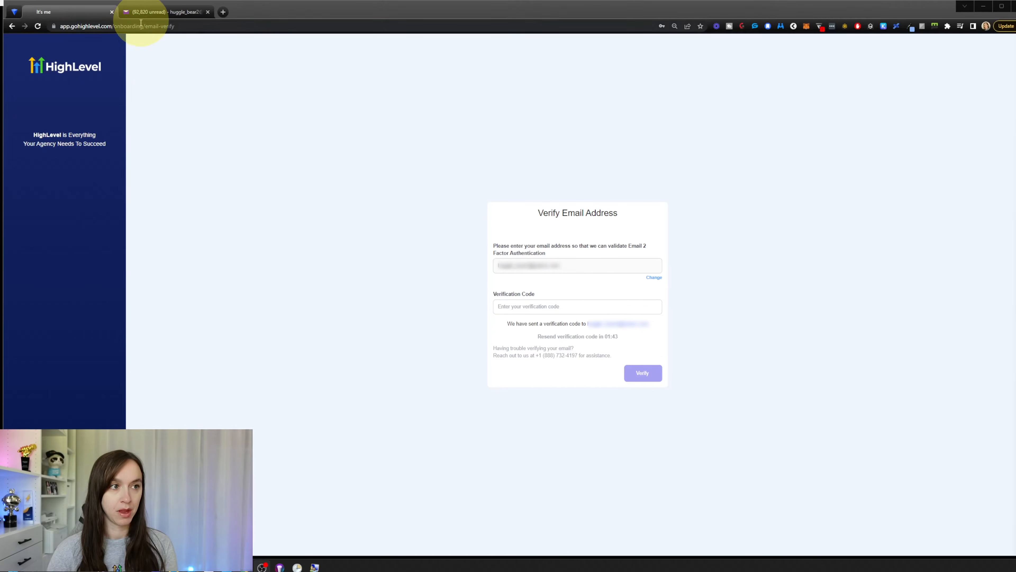
left_click(158, 14)
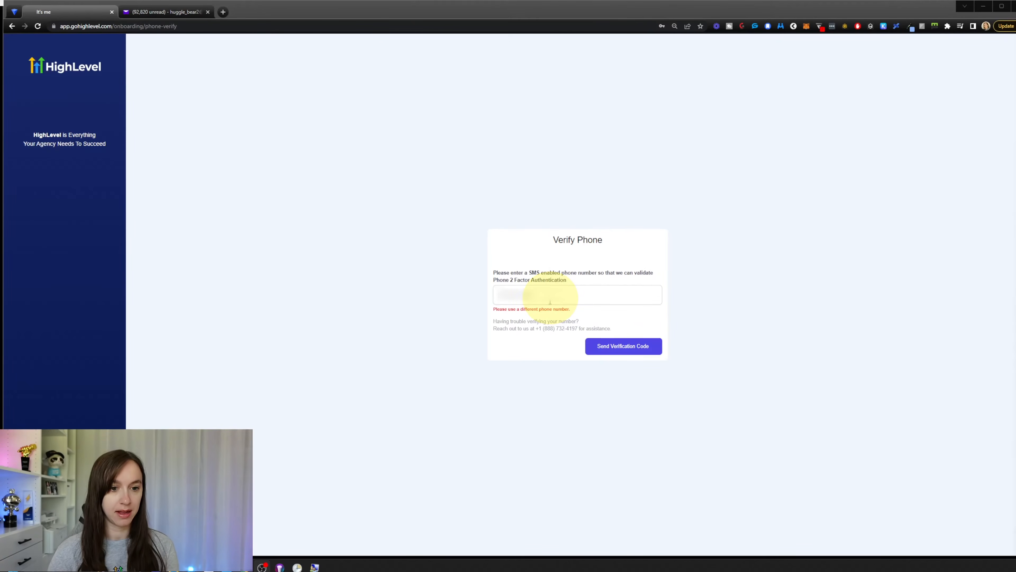
- Replace the phone number with a different one, request a verification code, and enter that code to verify the phone
double_click(550, 298)
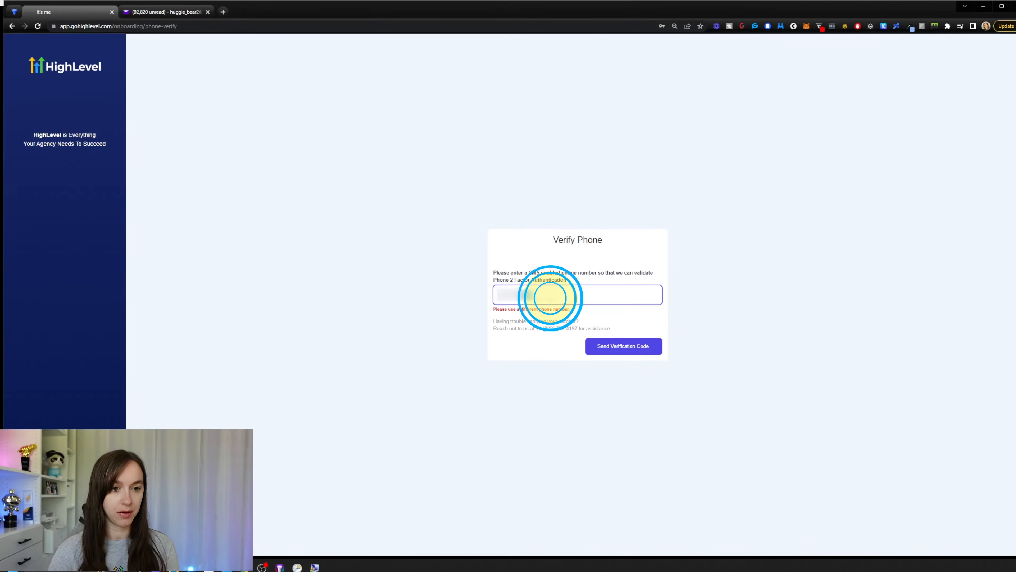
key("BackSpace")
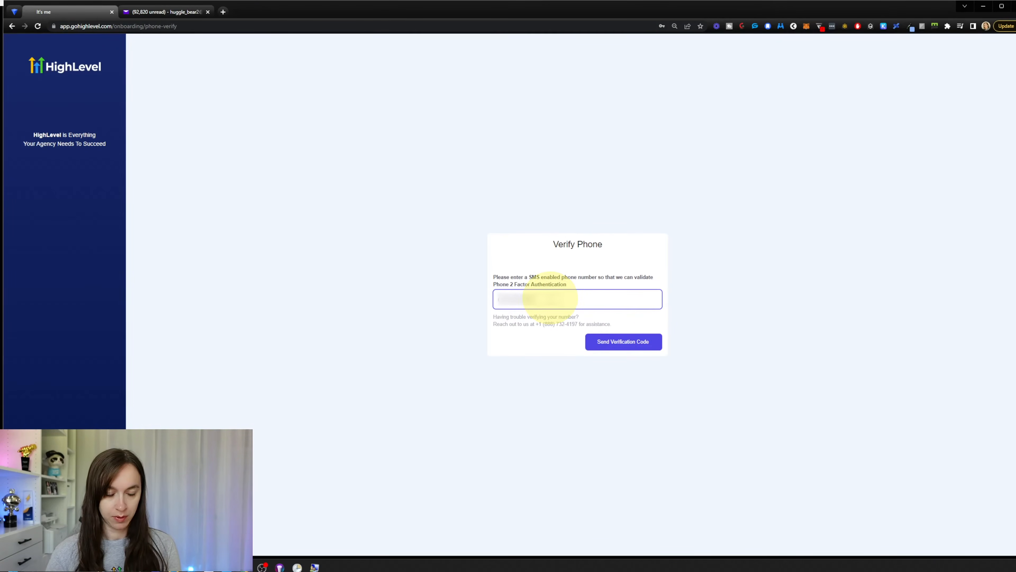
left_click(597, 343)
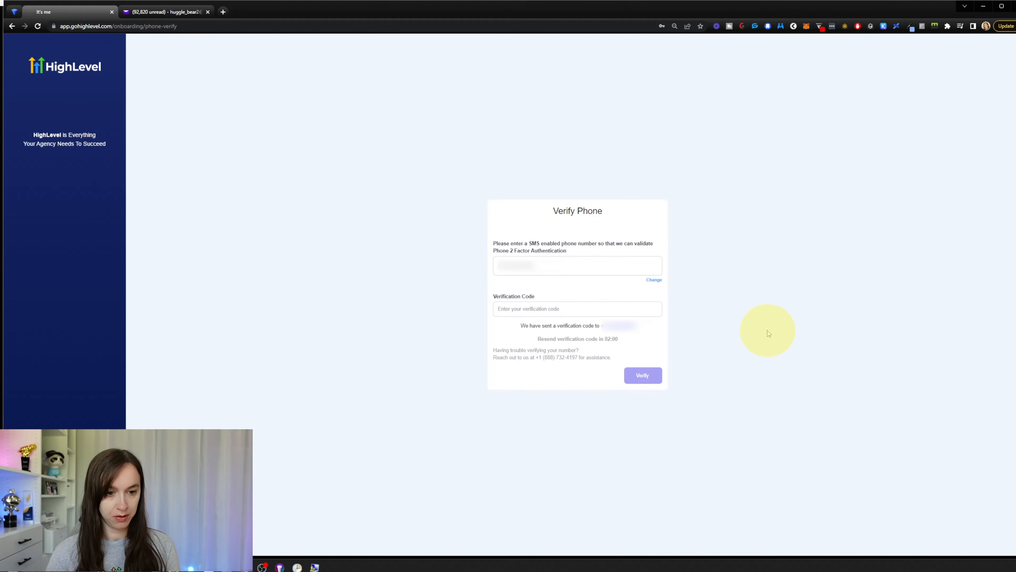
left_click(595, 310)
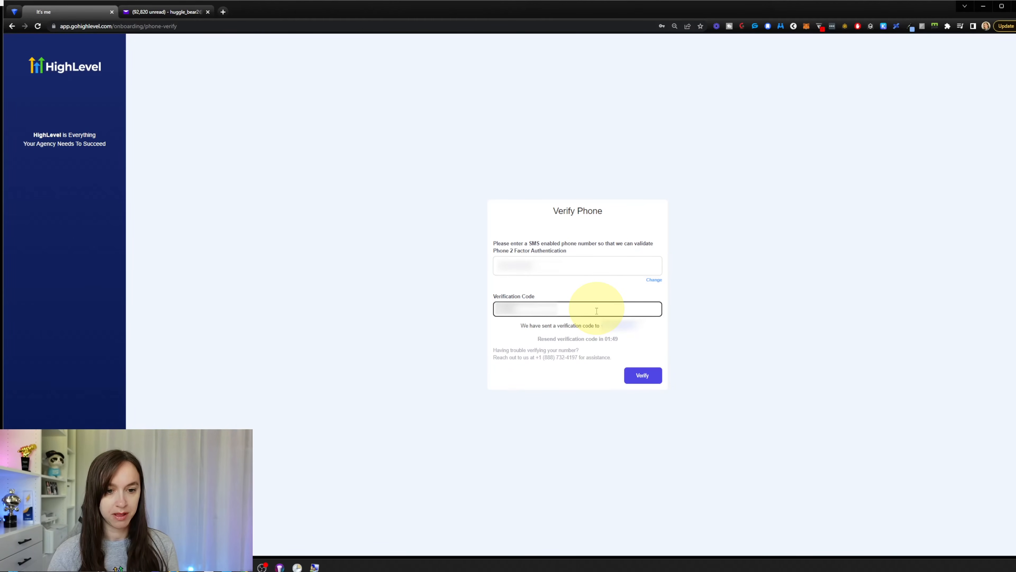
left_click(642, 375)
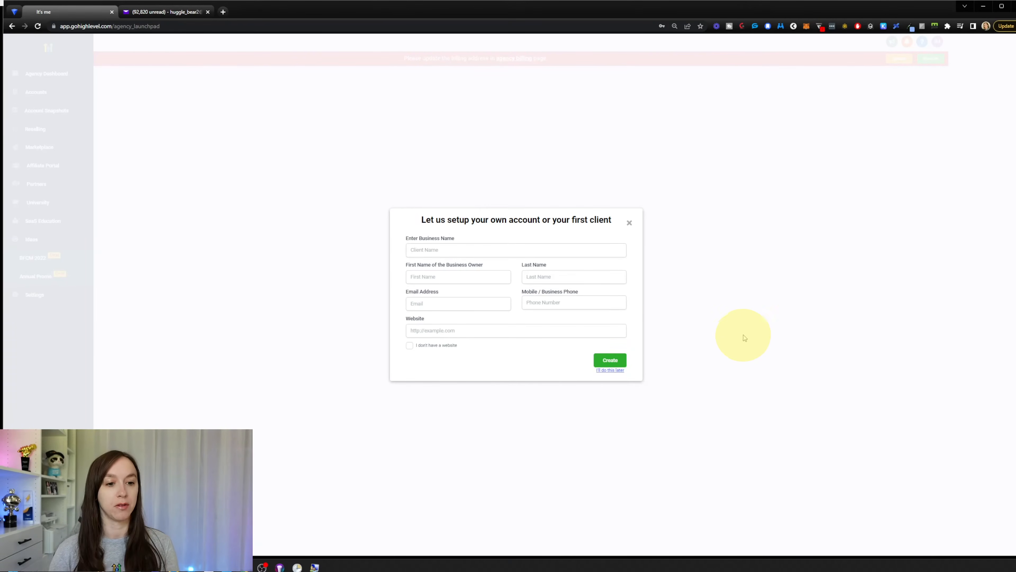
left_click(566, 247)
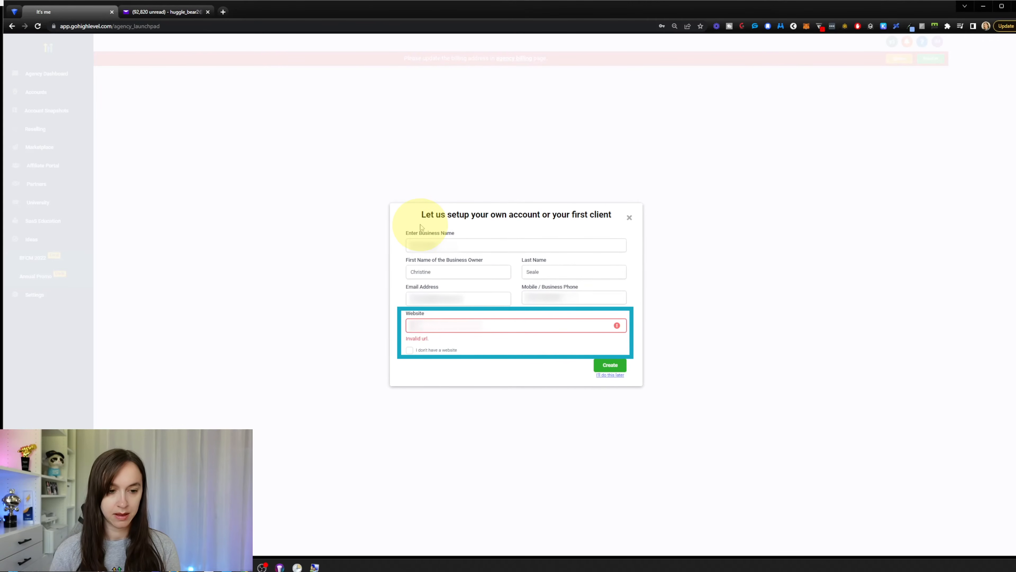
type("www.")
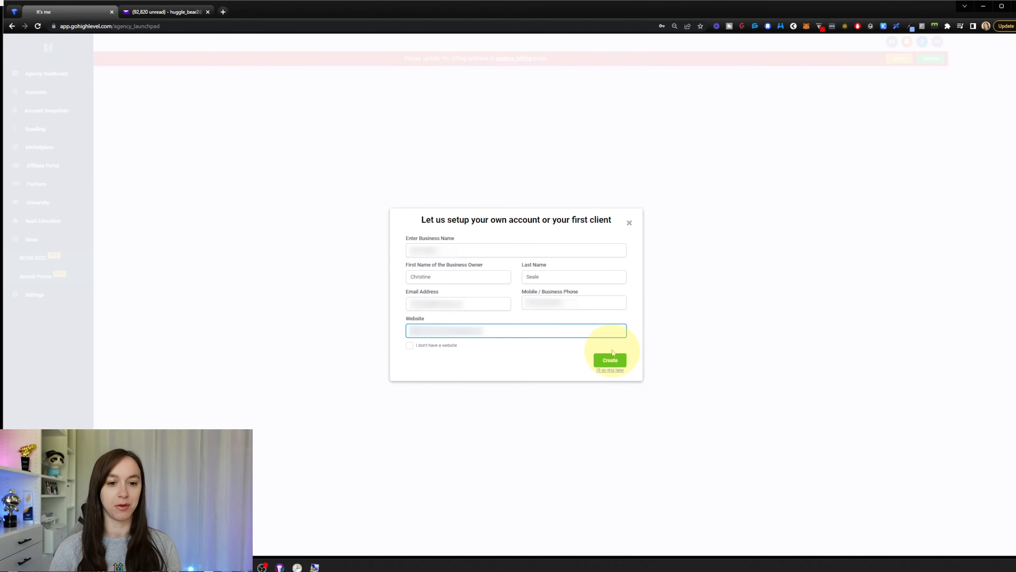
left_click(611, 358)
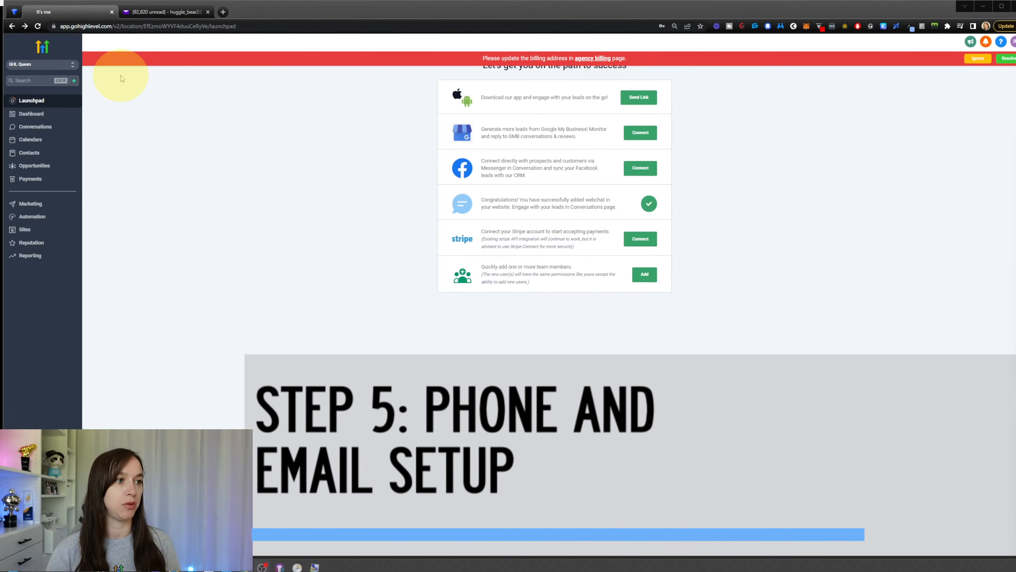
- Switch from the sub-account to the agency view and check the list of accounts in the account switcher
left_click(57, 71)
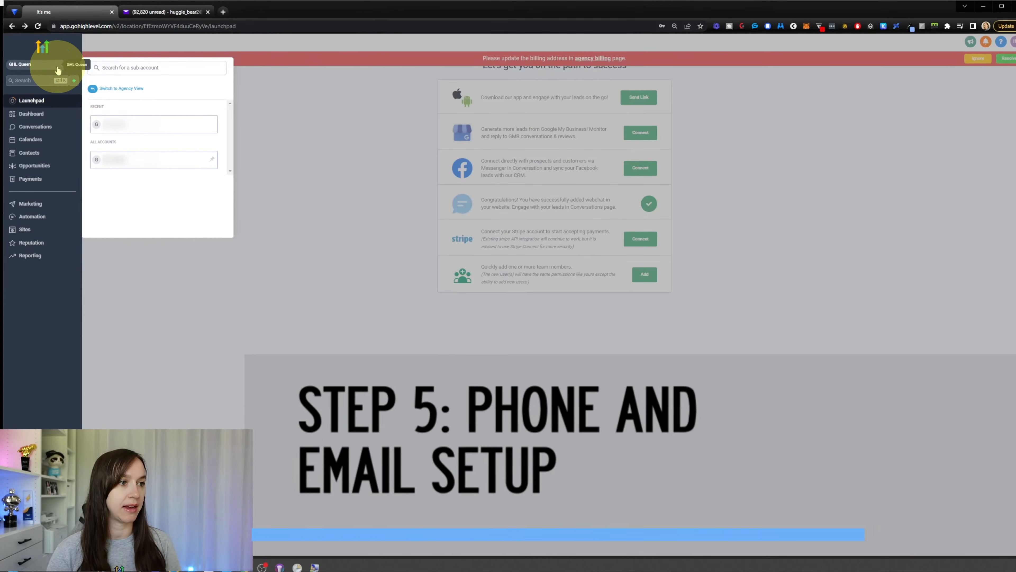
left_click(116, 90)
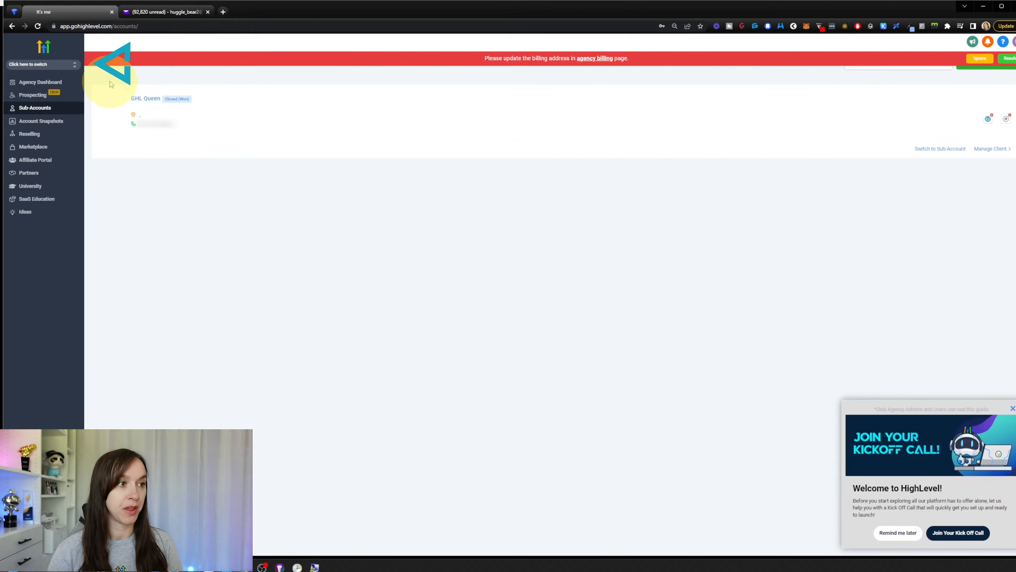
left_click(58, 65)
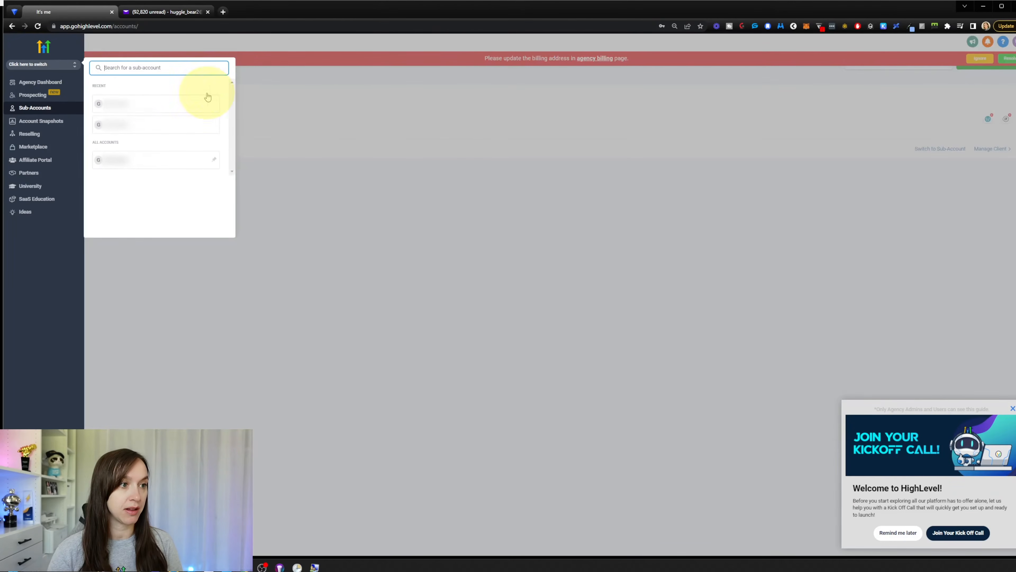
left_click(432, 156)
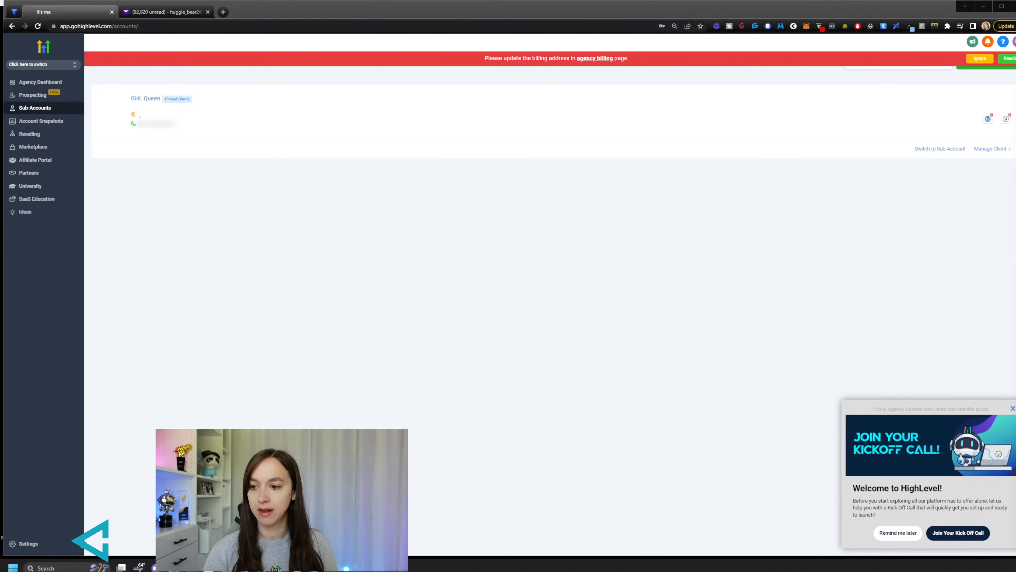
- Open the agency's Twilio phone system settings and highlight the note about rebilling telephone usage to clients
left_click(28, 544)
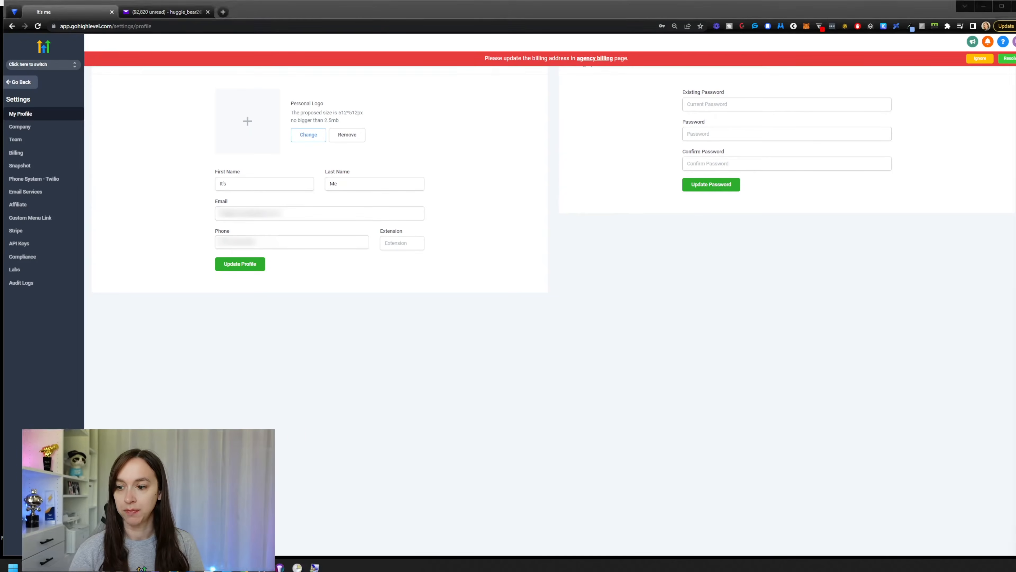
left_click(46, 179)
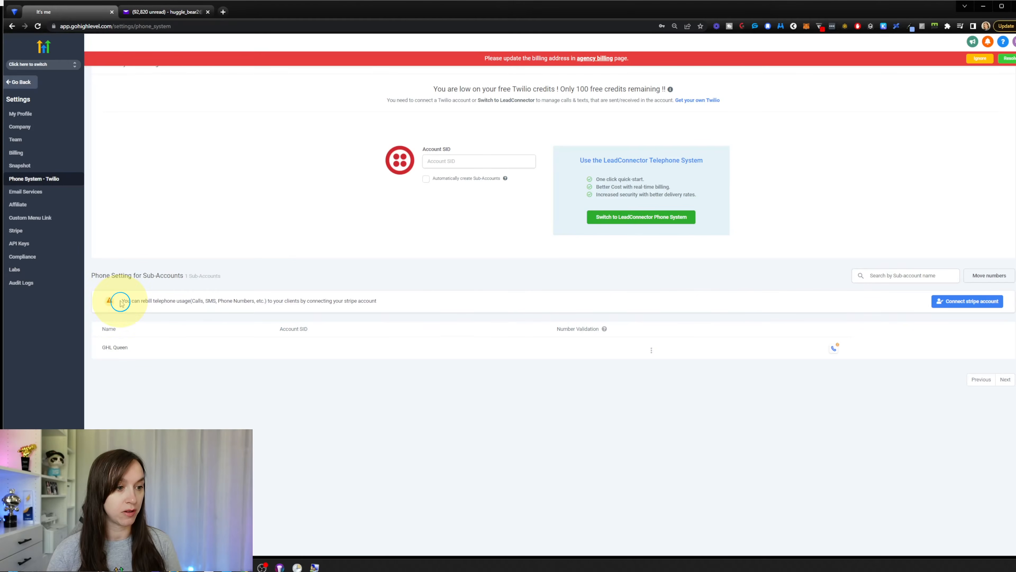
left_click_drag(120, 304, 397, 300)
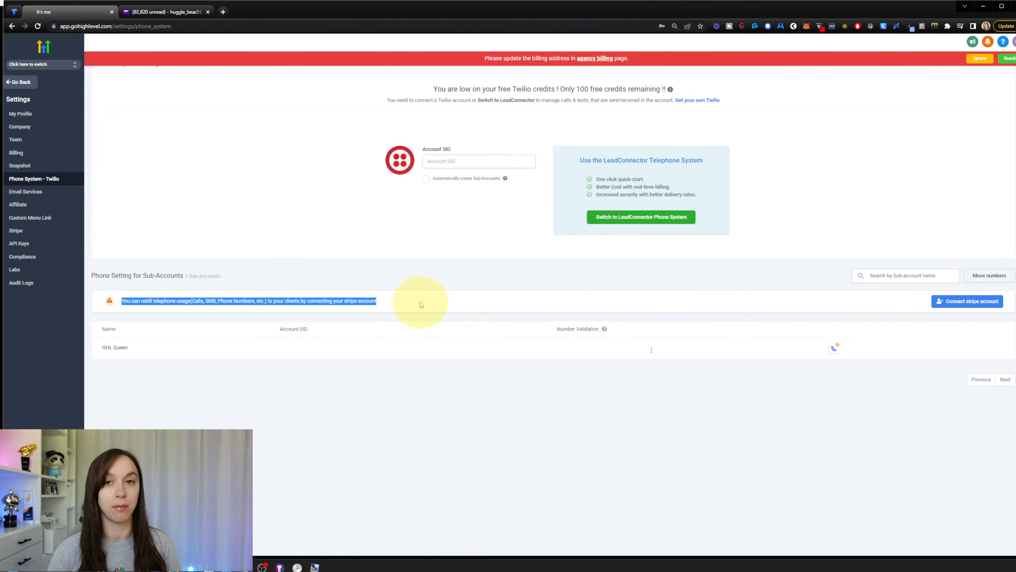
- Switch the default telephone system from Twilio to the LeadConnector phone service and close the completed migration dialog
left_click(685, 221)
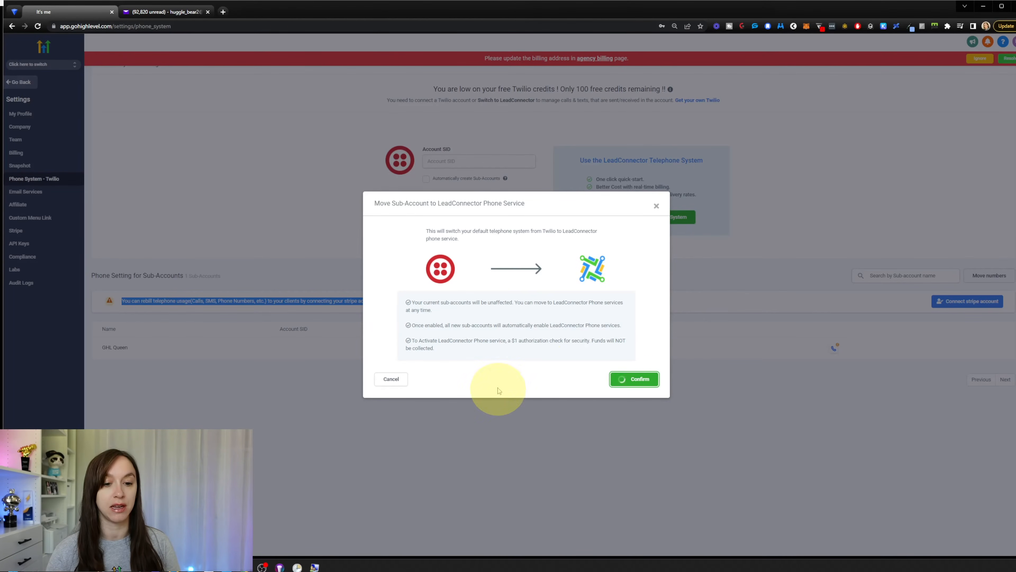
left_click(639, 379)
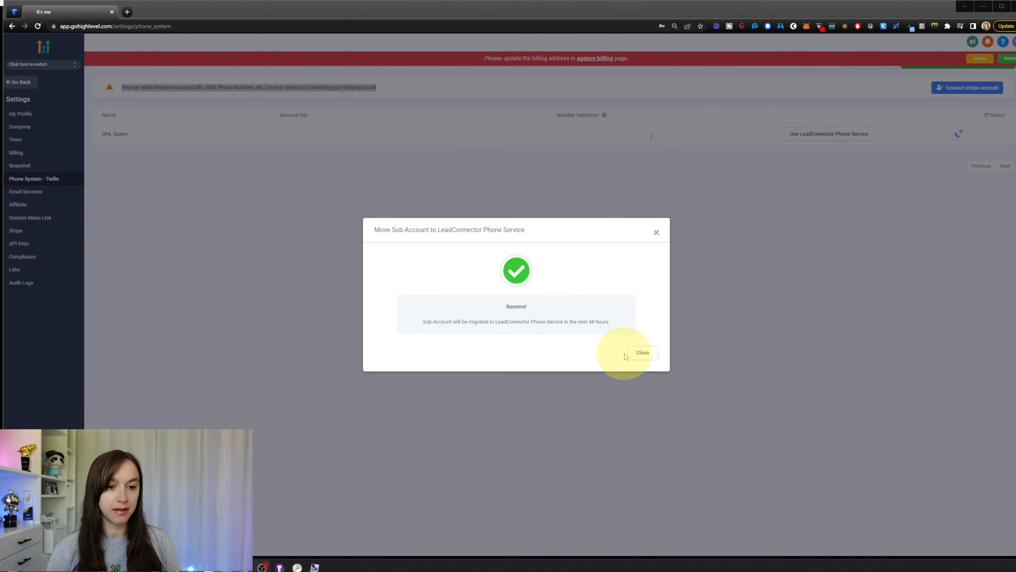
left_click(636, 356)
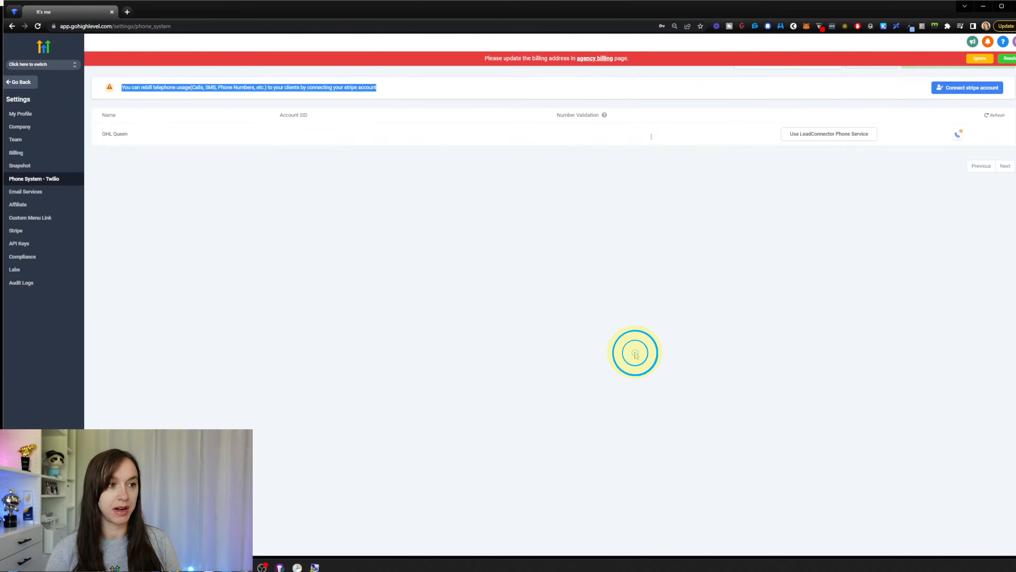
- Open the agency's Stripe settings, highlight the warning about using a dedicated Stripe account, and start the Stripe connection
left_click(482, 251)
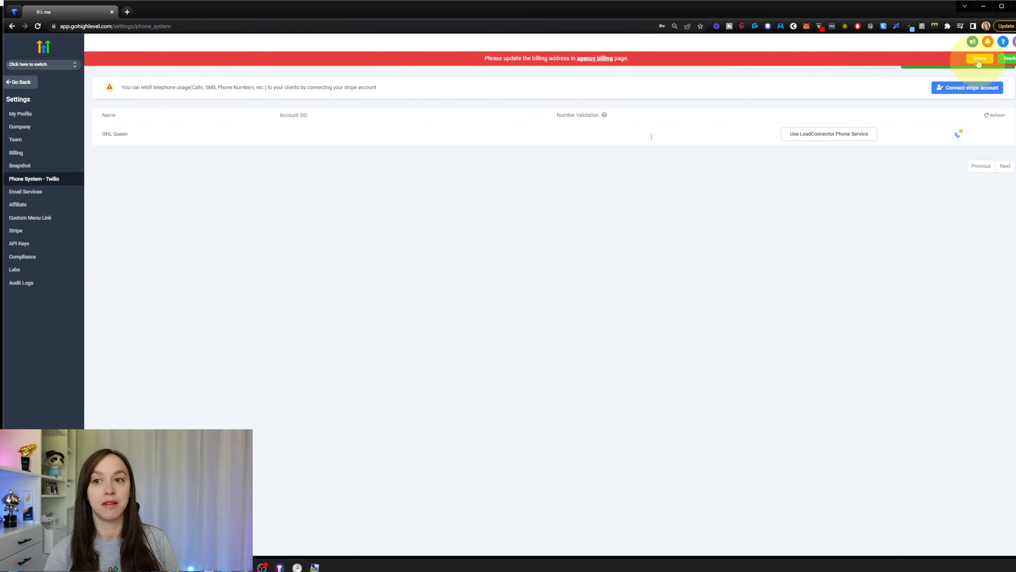
left_click(971, 95)
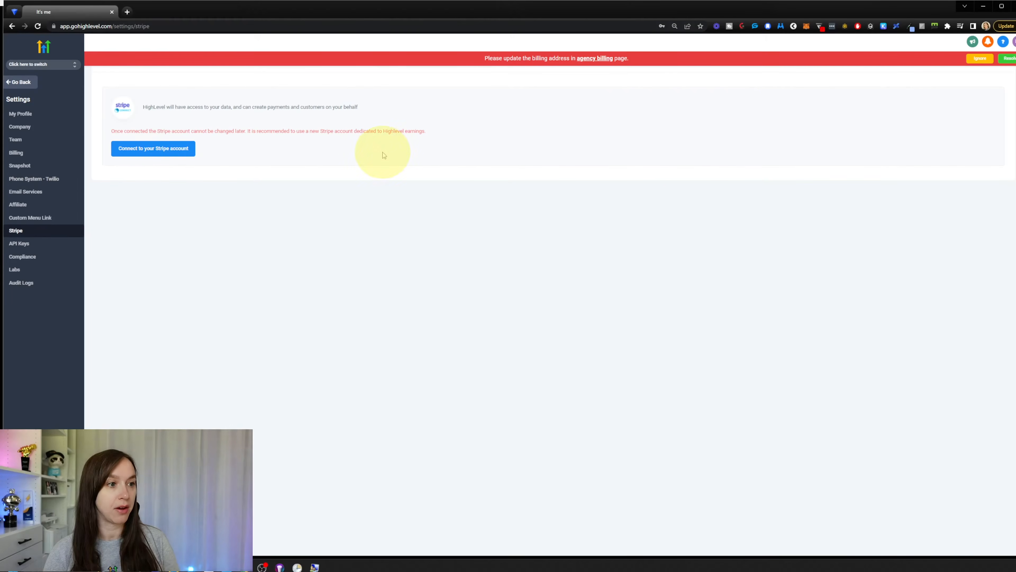
left_click_drag(118, 131, 428, 126)
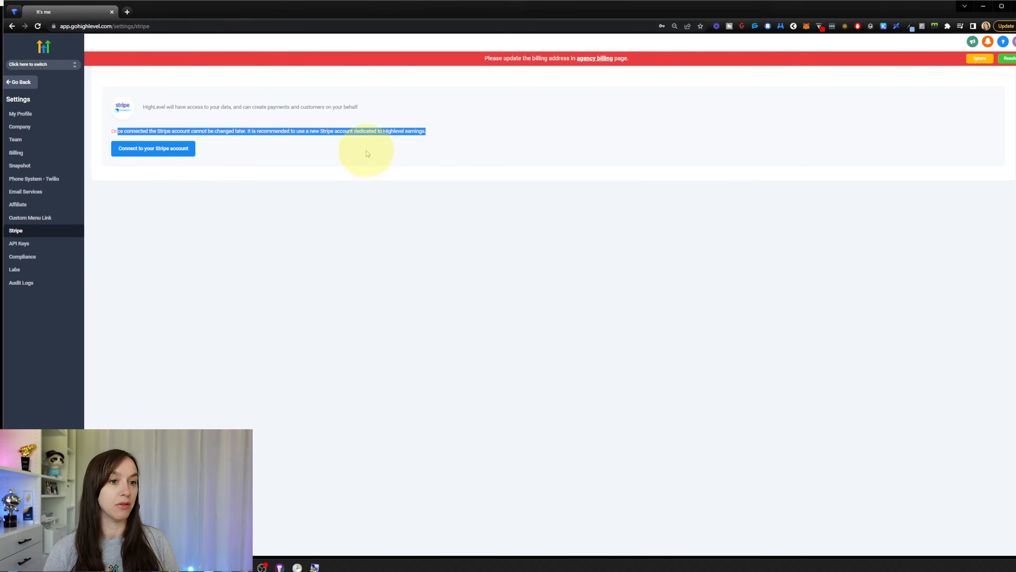
left_click(162, 150)
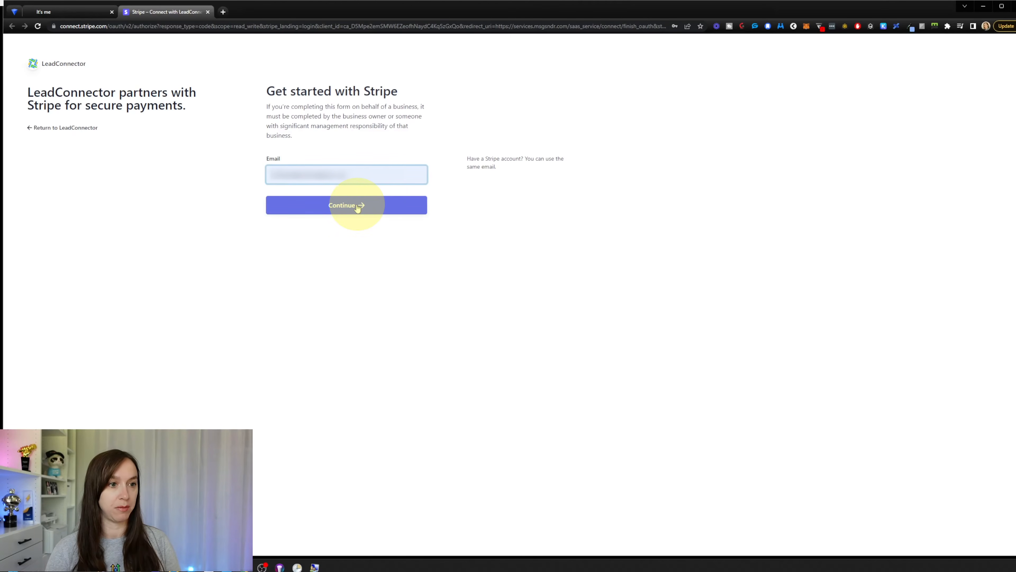
- Try to create a new Stripe account with the prefilled email and an account password
left_click(356, 206)
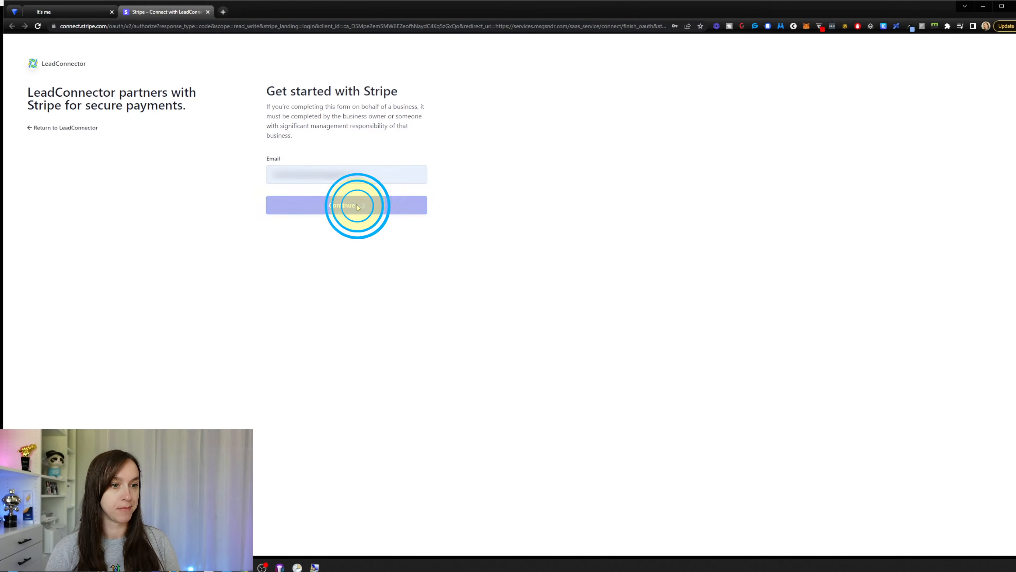
left_click(341, 242)
left_click(354, 267)
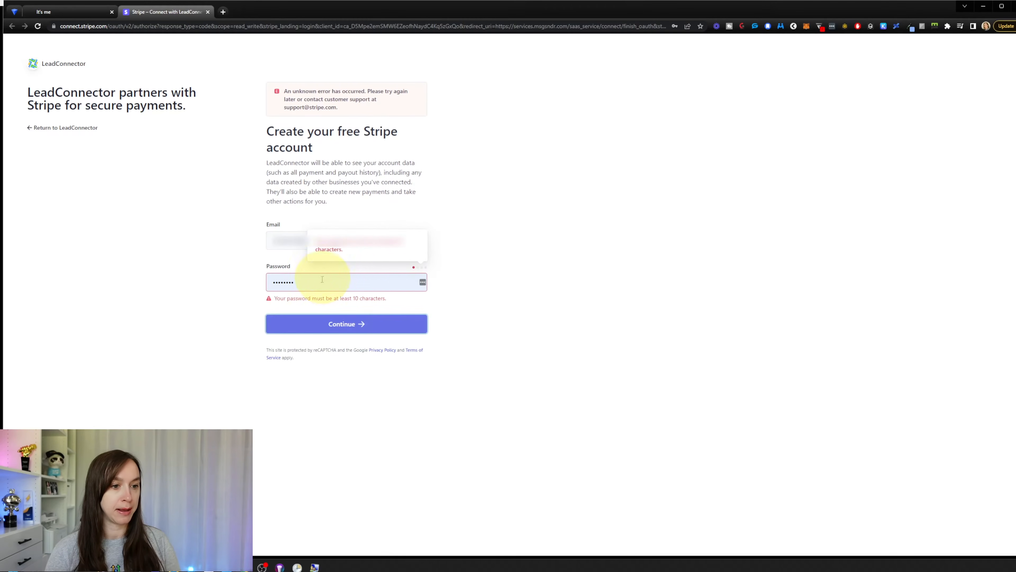
left_click(286, 251)
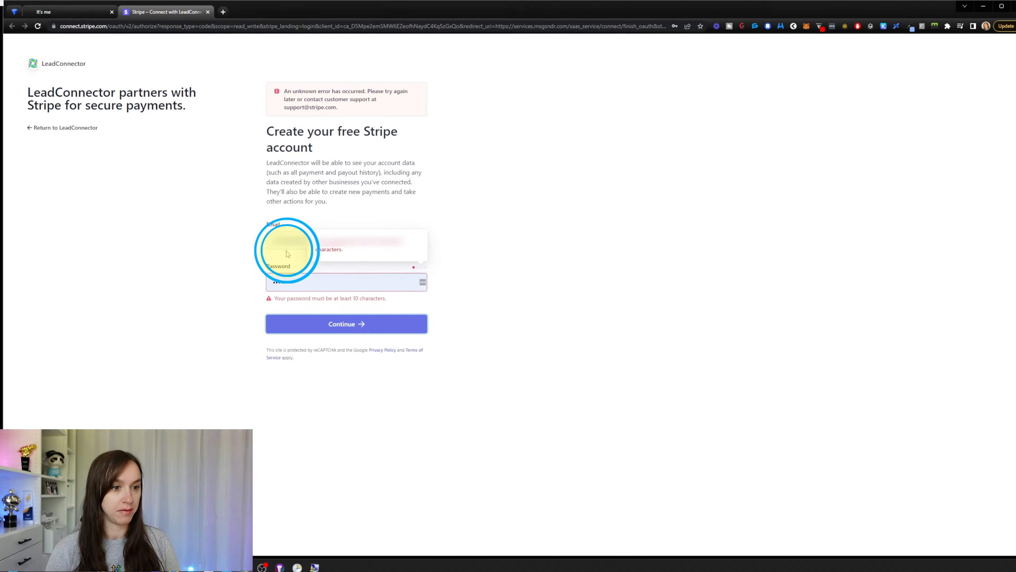
- Log in to Stripe with an existing account's email and password, and connect the second listed account to LeadConnector
left_click(325, 168)
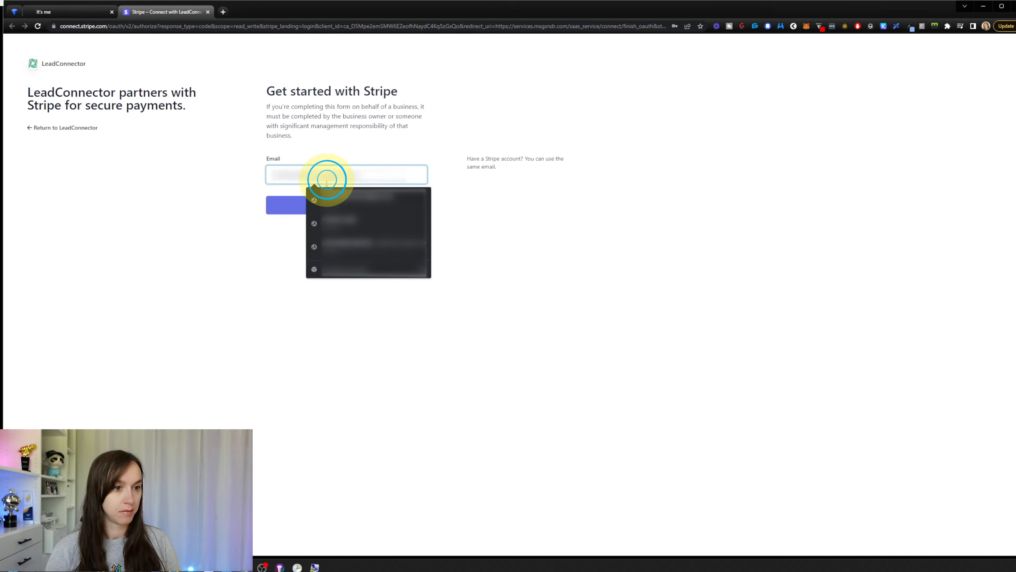
left_click(367, 248)
left_click(335, 205)
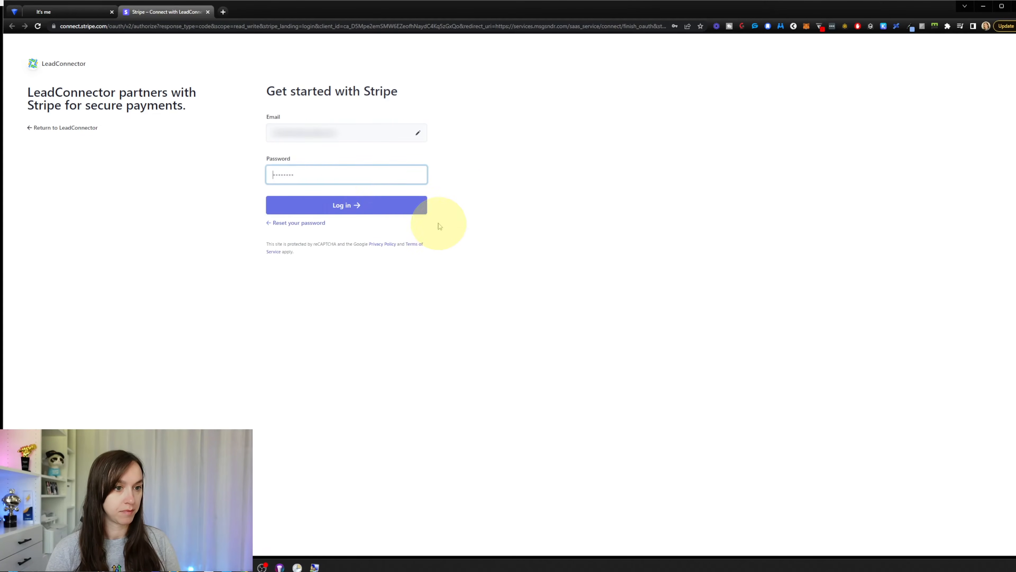
left_click(333, 174)
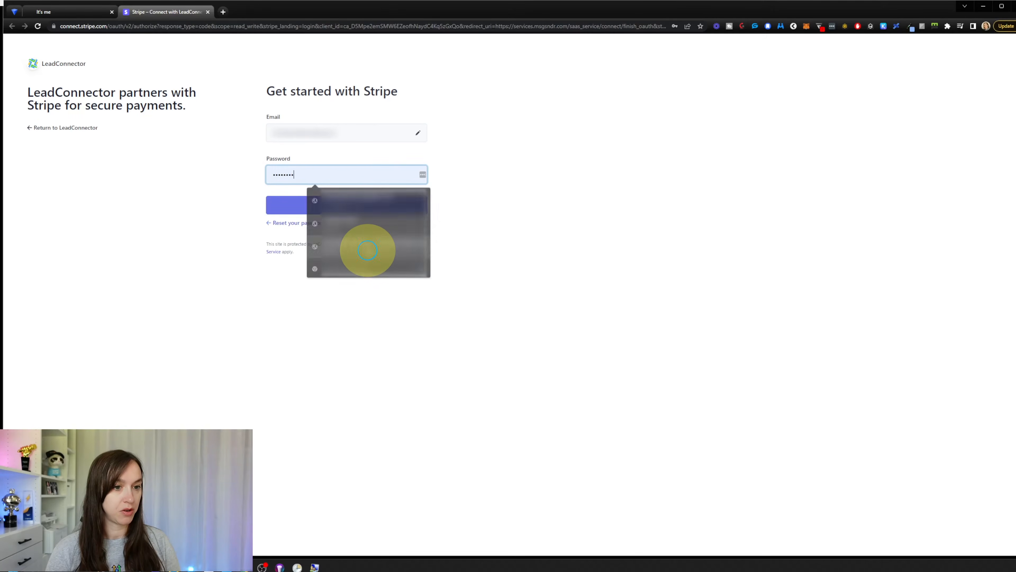
left_click(363, 248)
left_click(367, 207)
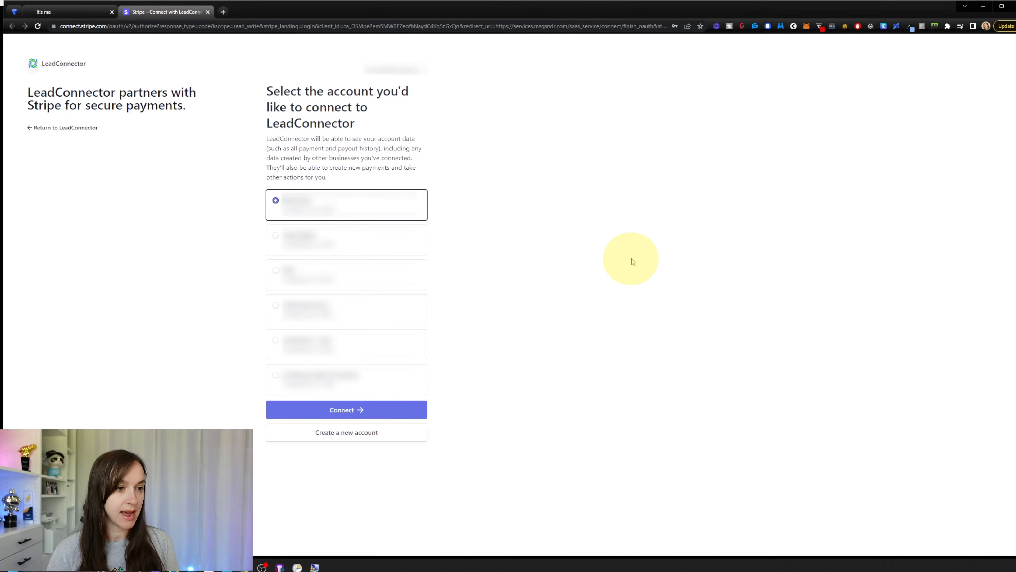
left_click(361, 242)
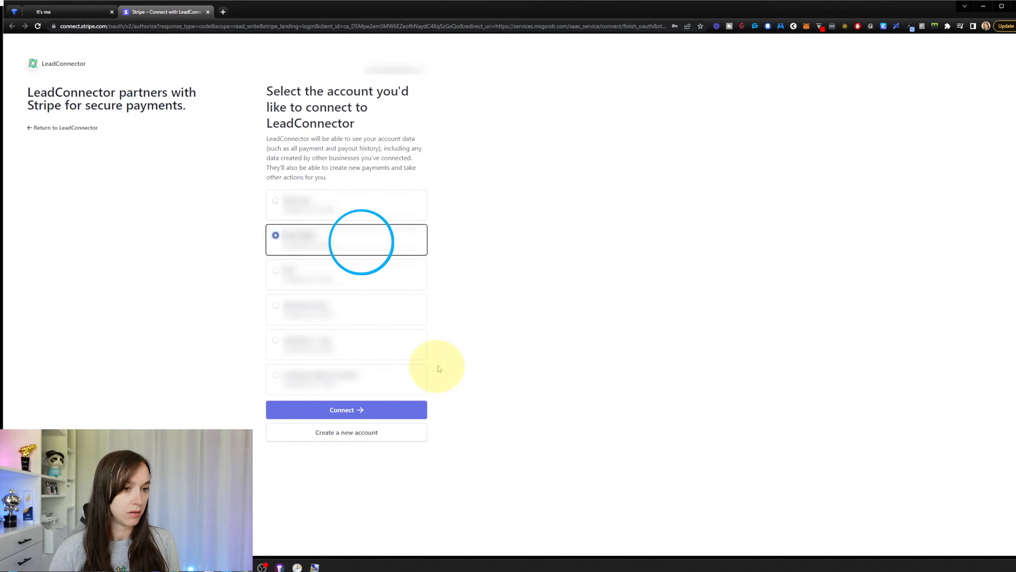
left_click(408, 410)
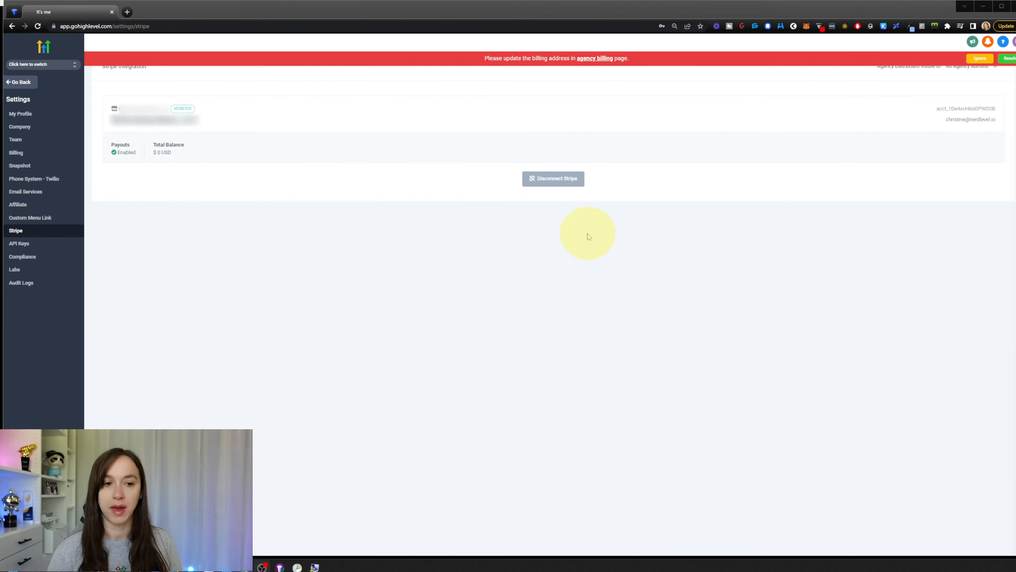
- Open the agency's email services and dedicated domain page, highlighting the notes on the shared sending domain and improved inbox delivery
left_click(29, 193)
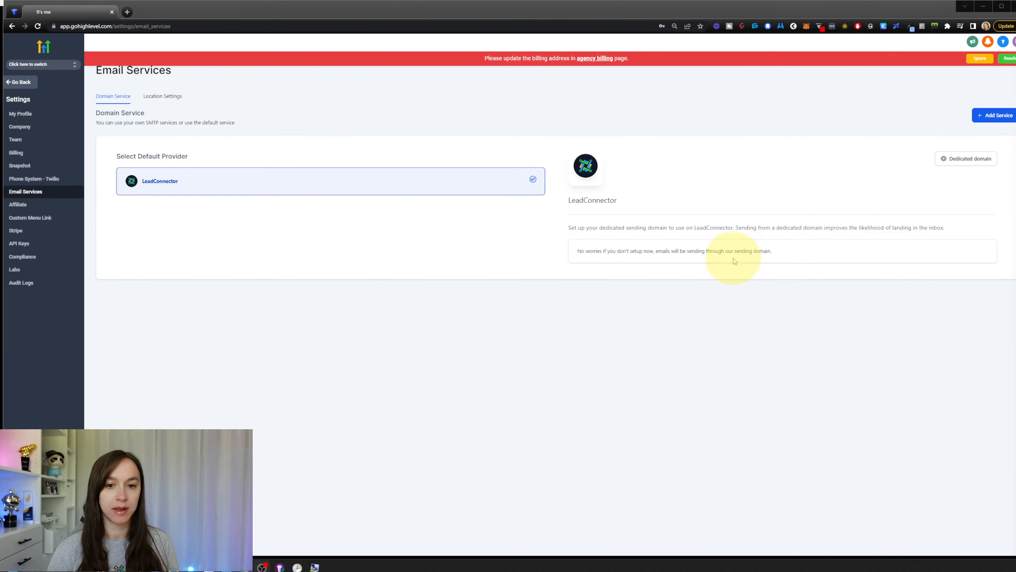
left_click_drag(779, 253, 578, 255)
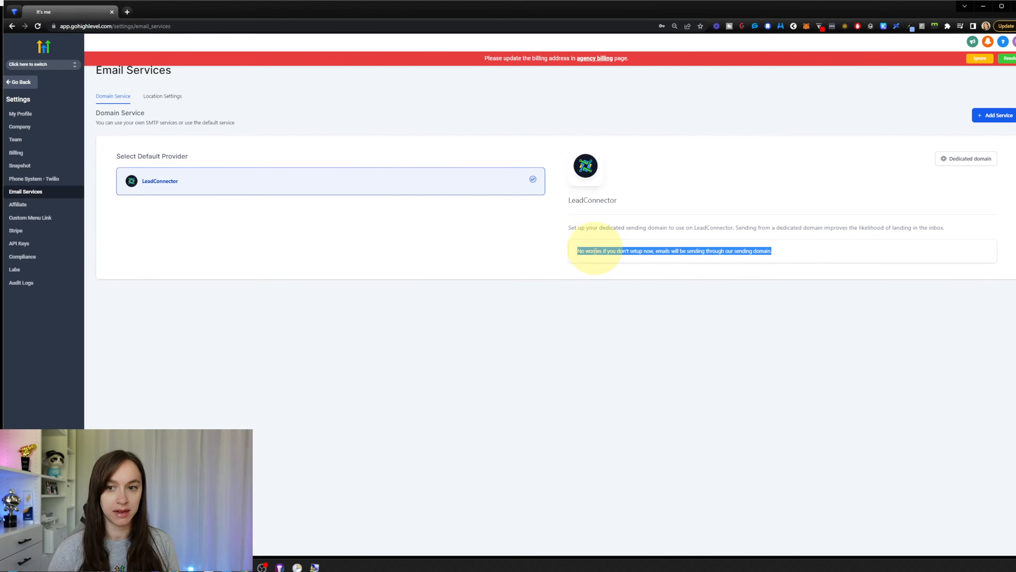
left_click(960, 156)
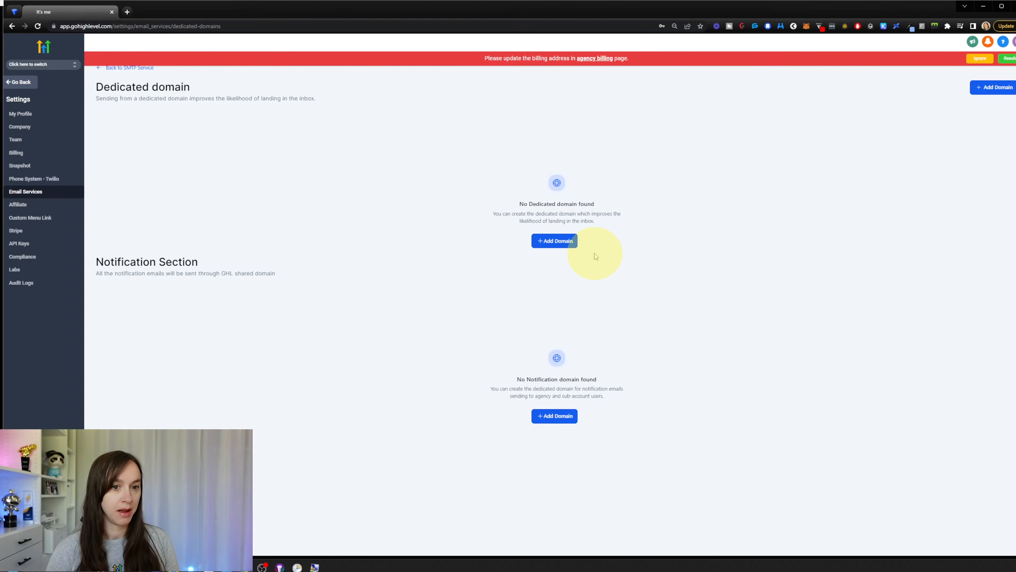
left_click(143, 69)
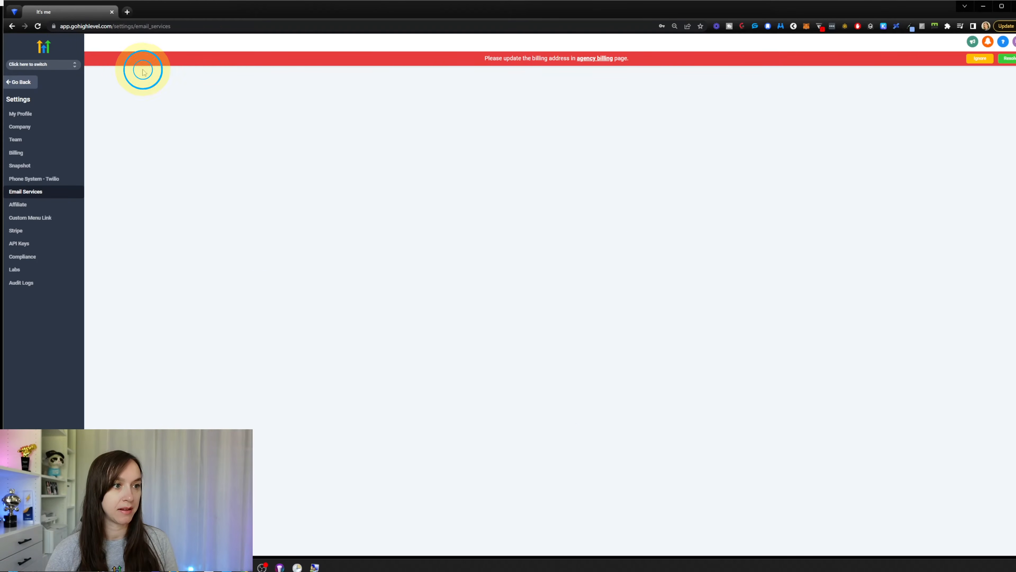
left_click(984, 158)
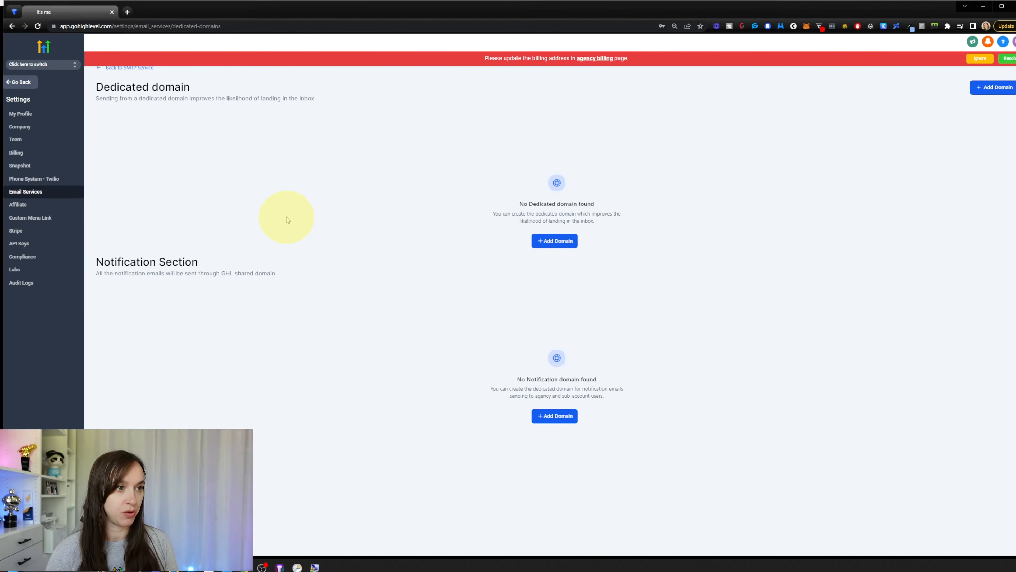
left_click_drag(180, 99, 330, 109)
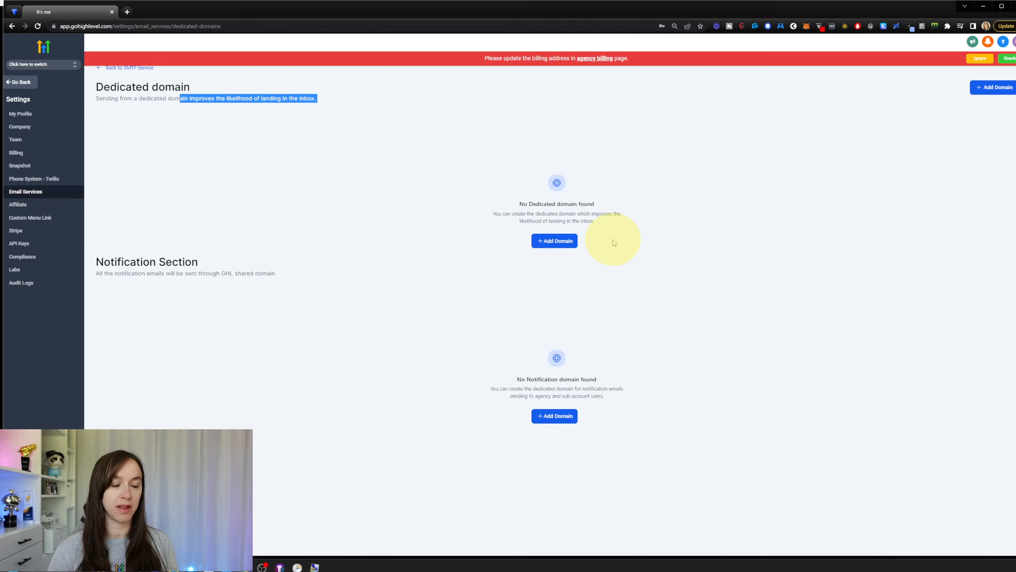
- Add mg.refreshingbytes.com as a dedicated sending domain and submit it to get its DNS records
left_click(558, 240)
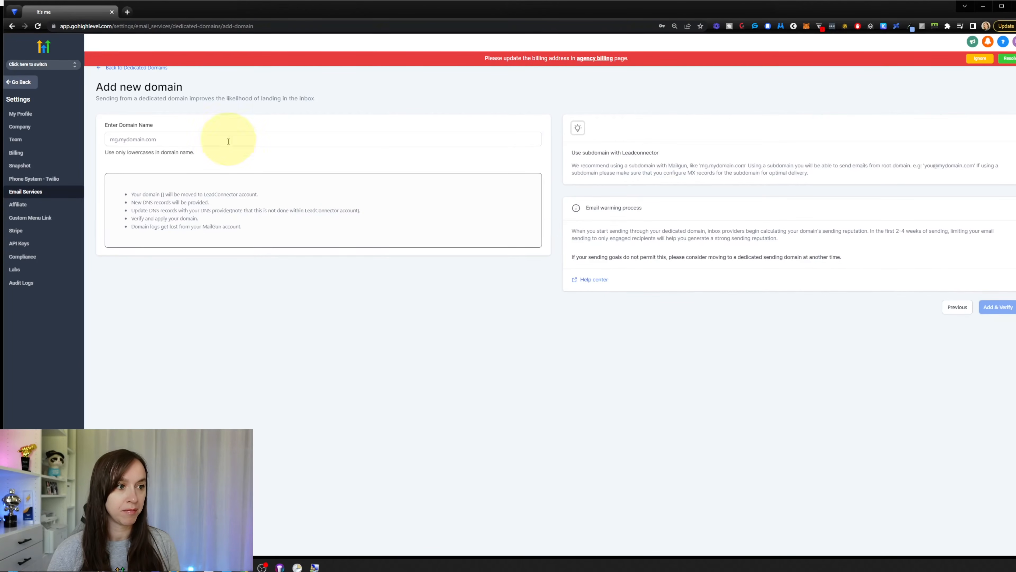
left_click(211, 132)
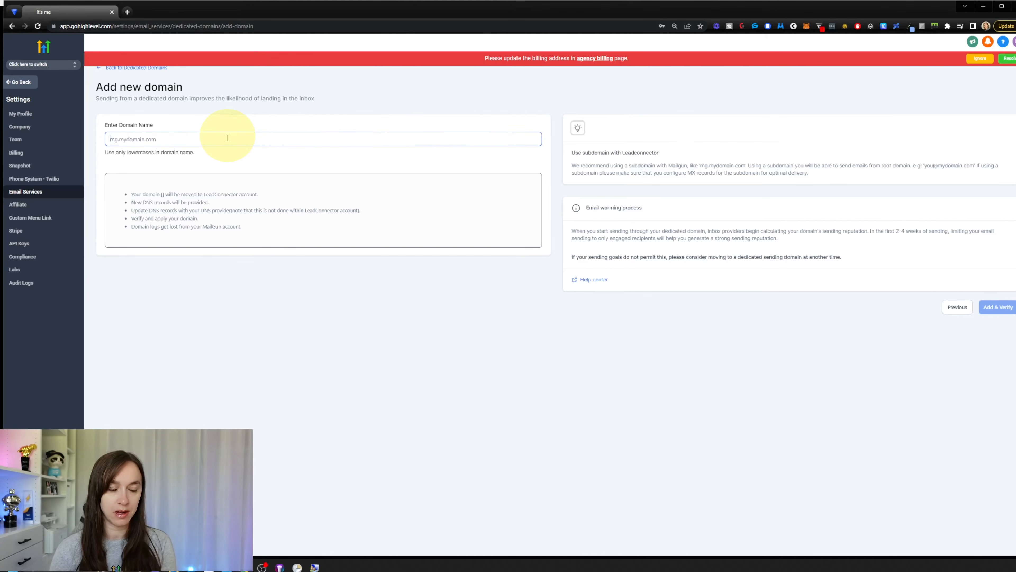
type("mg.mydomain")
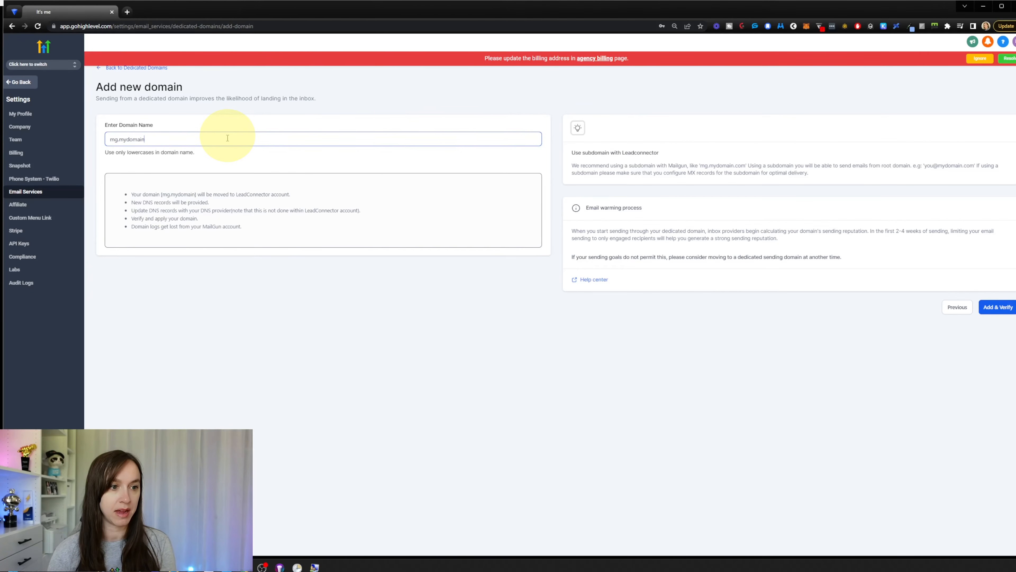
type(".com")
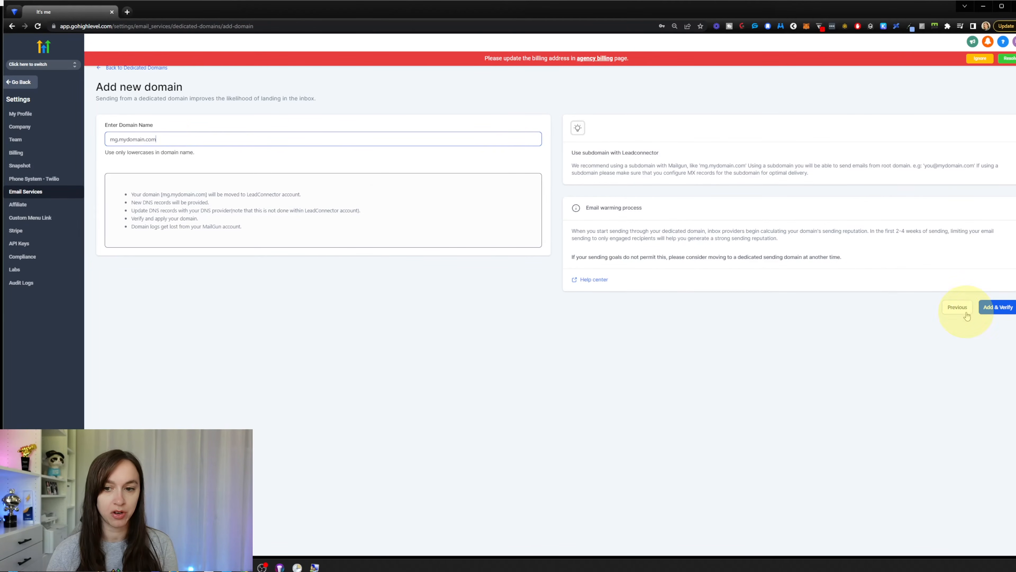
left_click_drag(118, 139, 356, 133)
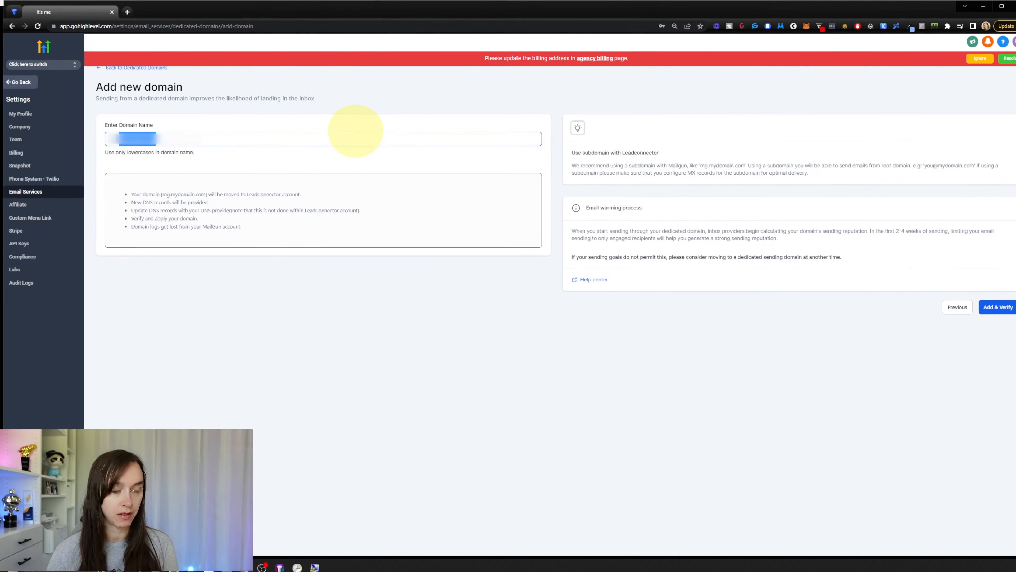
type("mg.refereshingbytes.com")
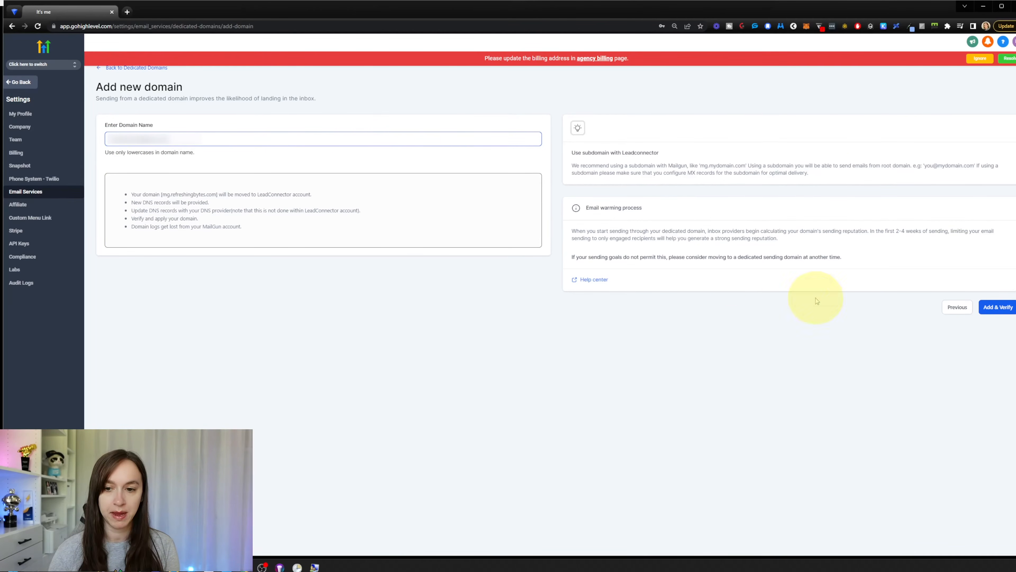
left_click(1010, 308)
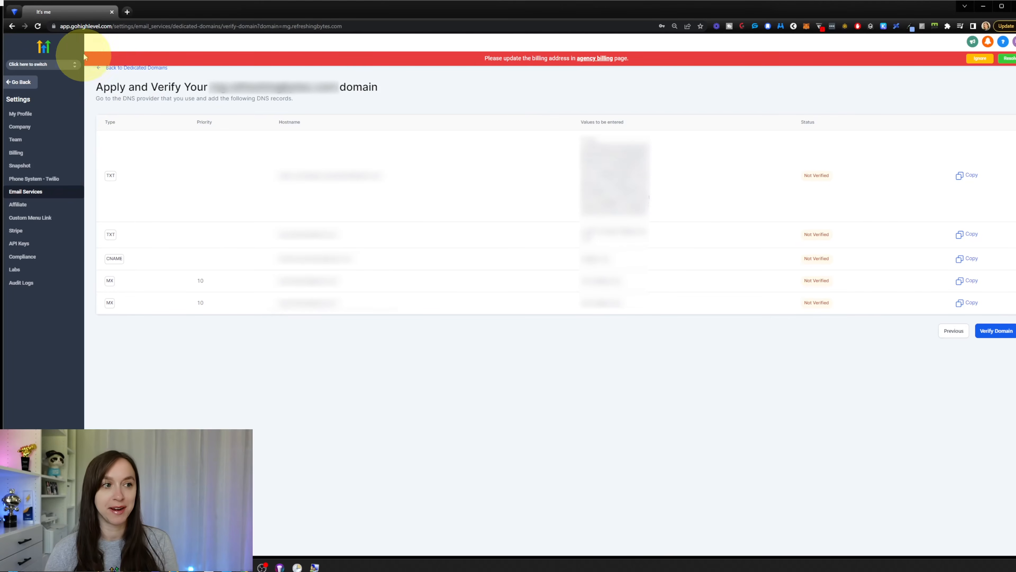
- Switch from the agency settings to the GHL Queen sub-account
left_click(56, 68)
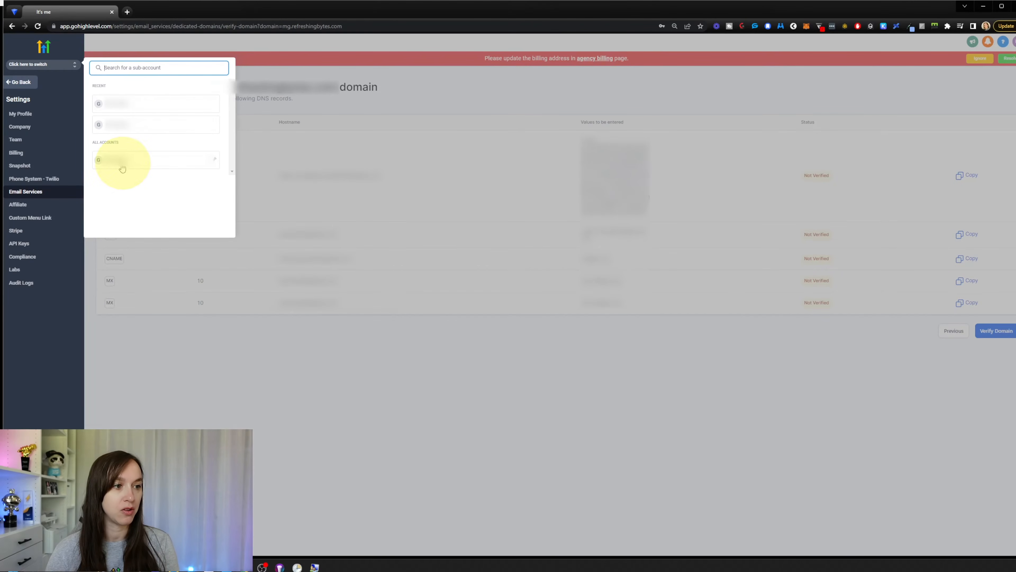
left_click(136, 160)
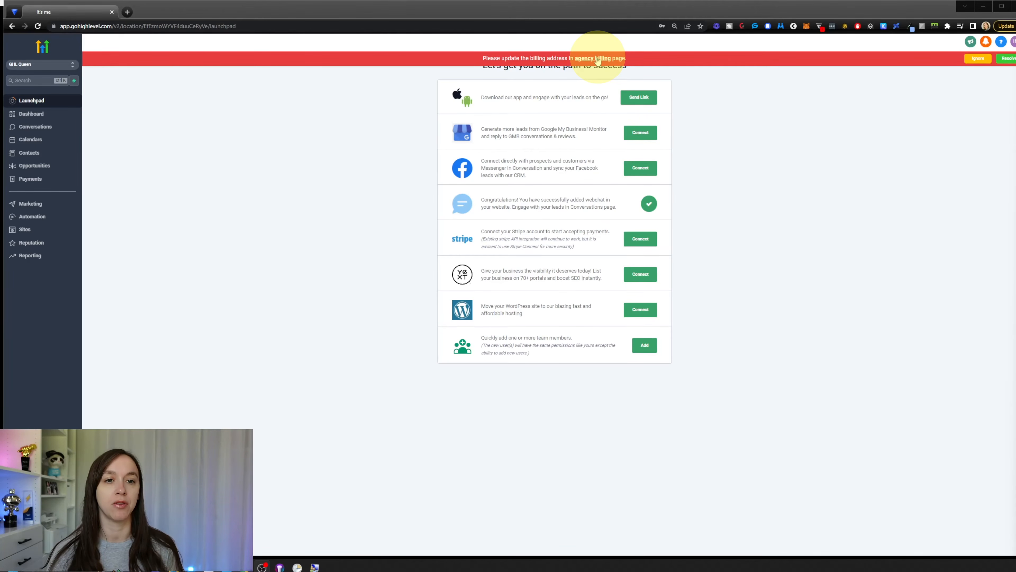
- Check the agency billing page, return to the sub-account's launchpad, and dismiss the billing address notice
left_click(597, 59)
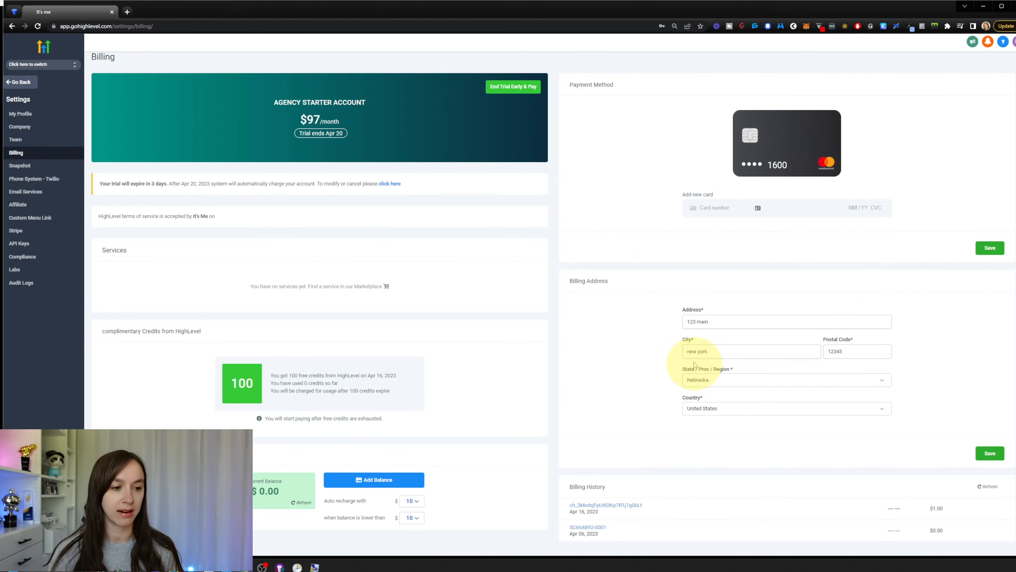
left_click(12, 26)
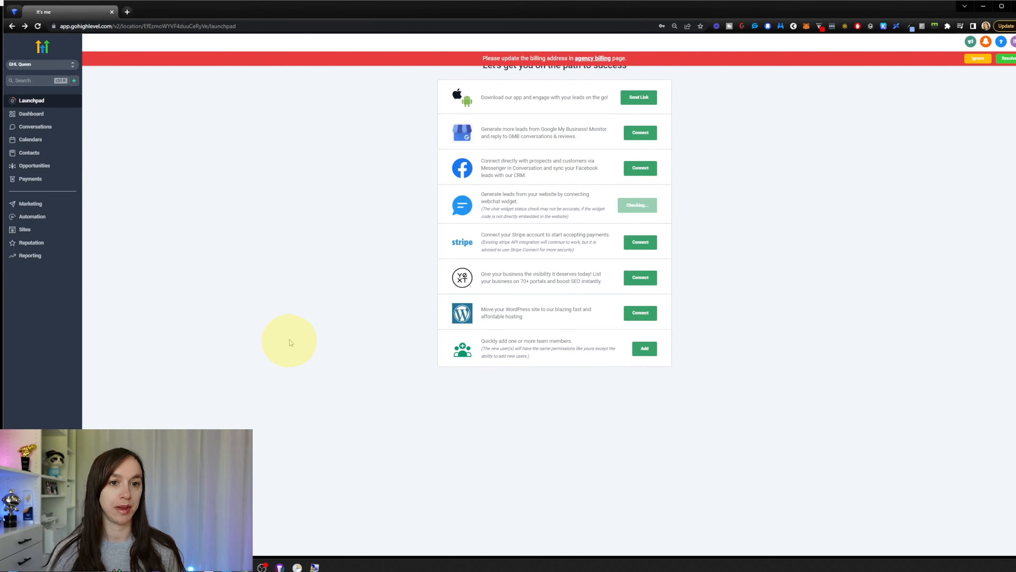
left_click(978, 59)
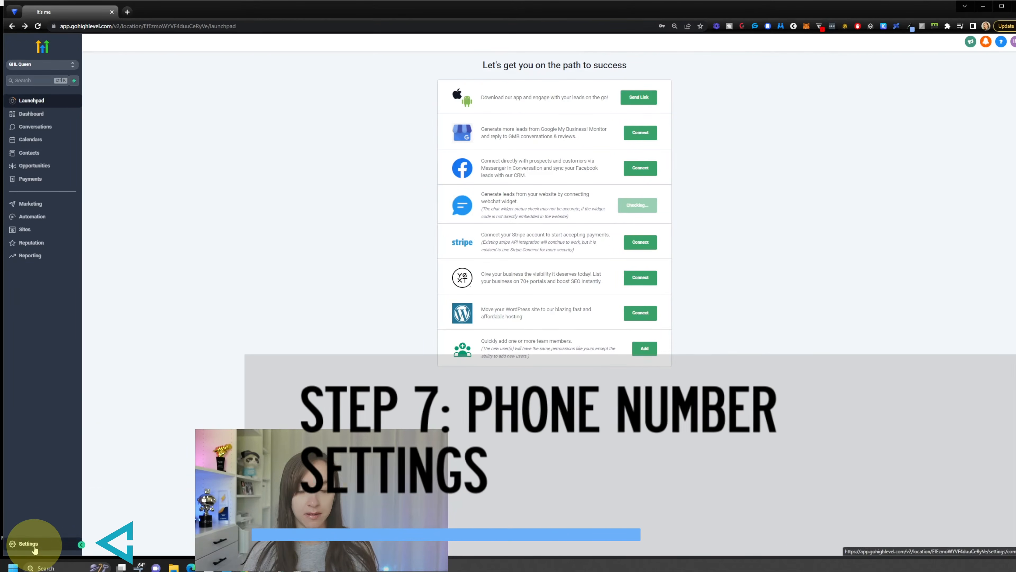
- Open the phone number settings of the GHL Queen sub-account
left_click(28, 543)
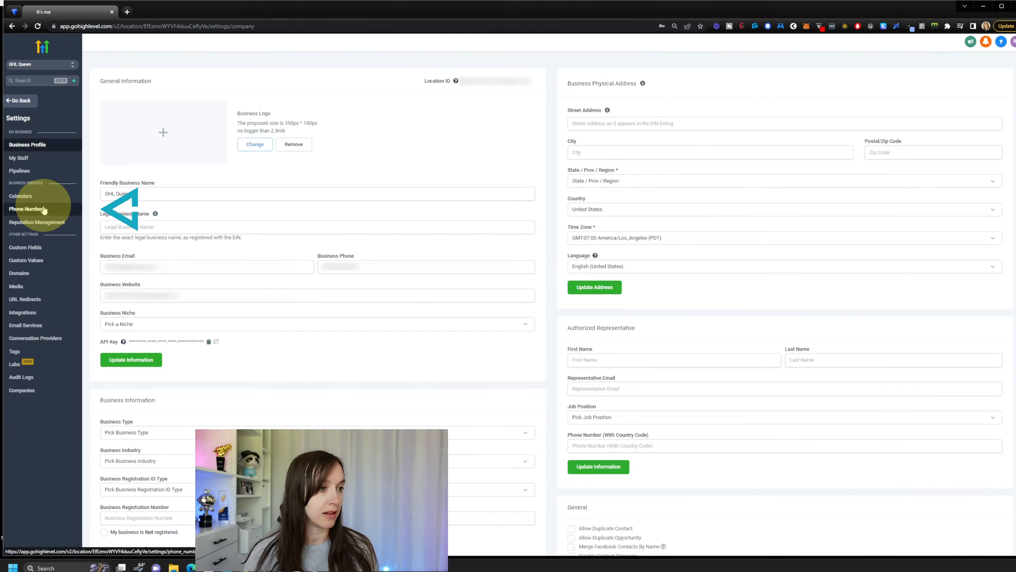
left_click(44, 209)
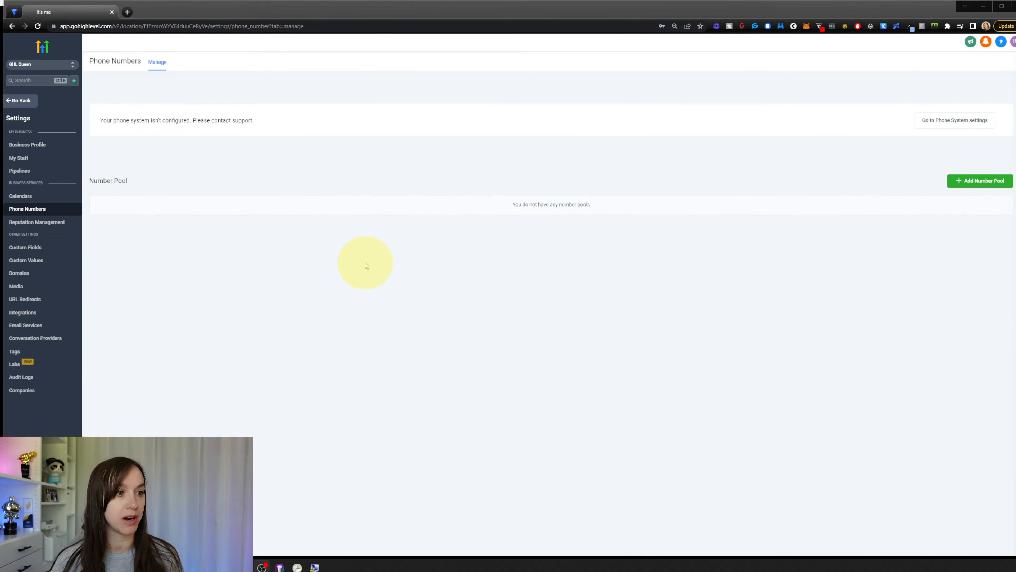
left_click(984, 121)
- Open an existing number's settings in the Nerd Level account and highlight the location name placeholder in its whisper message
left_click(985, 252)
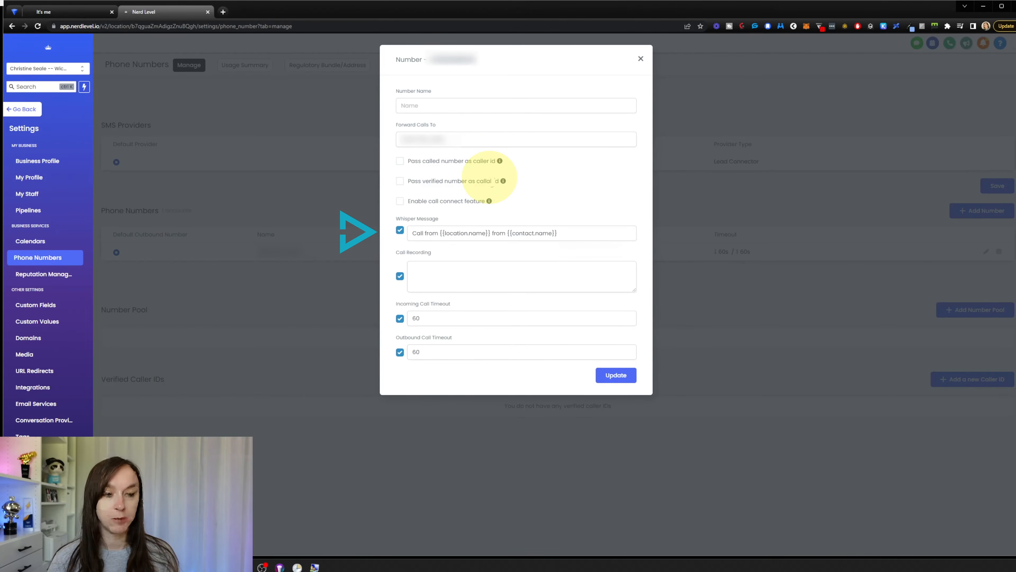
left_click_drag(441, 234, 489, 235)
left_click(512, 233)
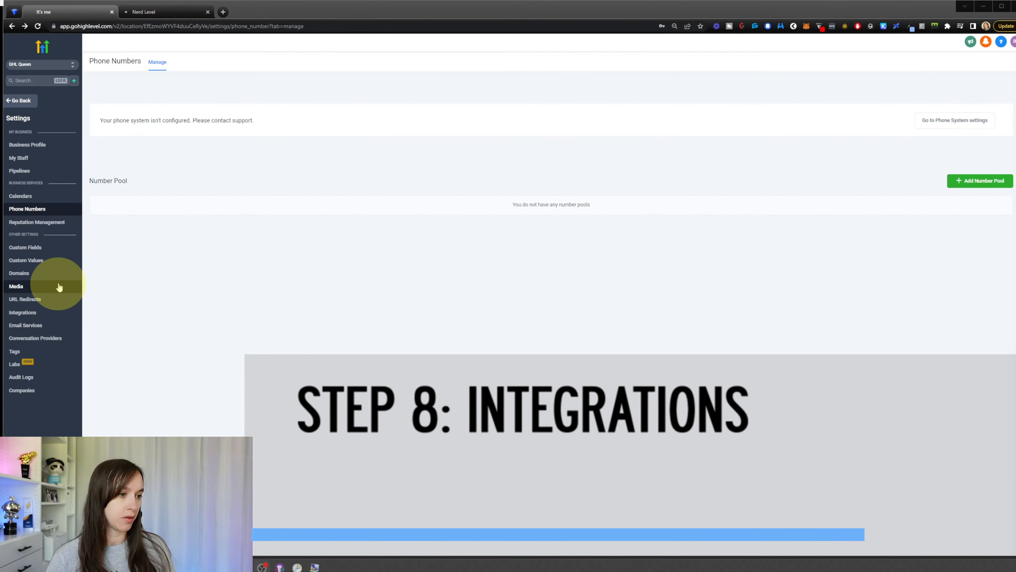
- Open the integrations settings of the GHL Queen sub-account
left_click(31, 315)
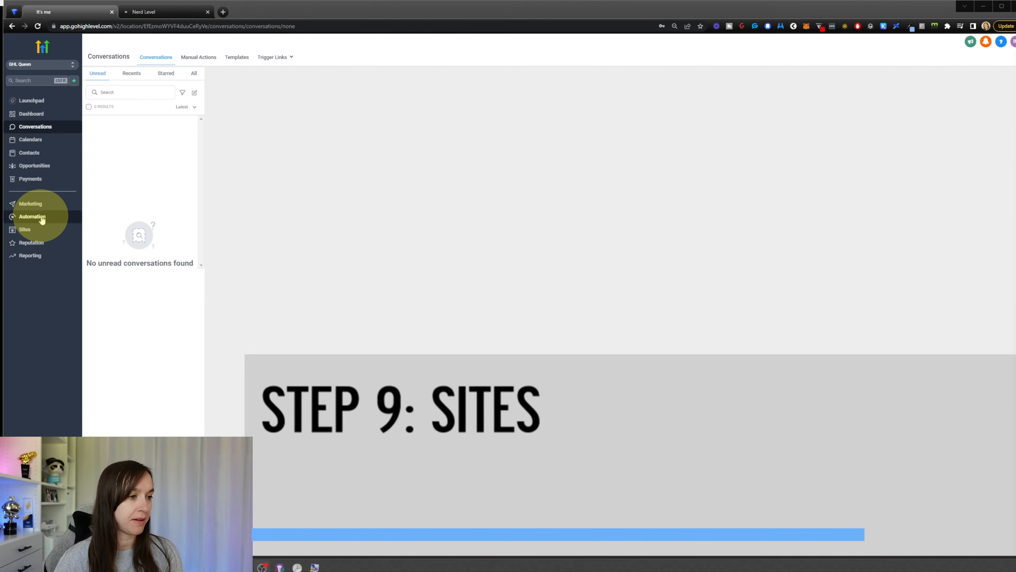
- Start a new website in the sub-account's Sites area using the template library
left_click(42, 229)
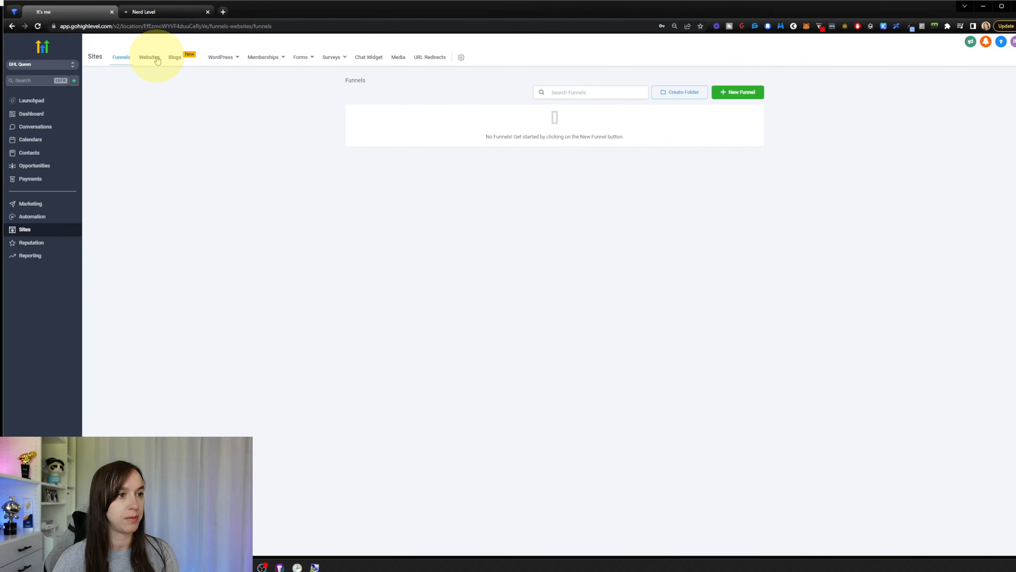
mouse_move(215, 60)
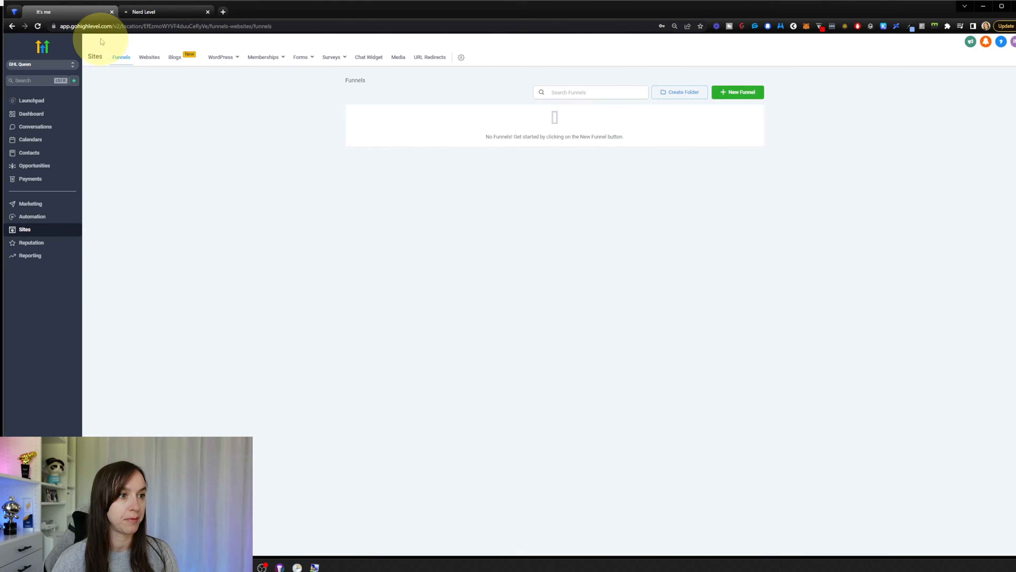
left_click(151, 59)
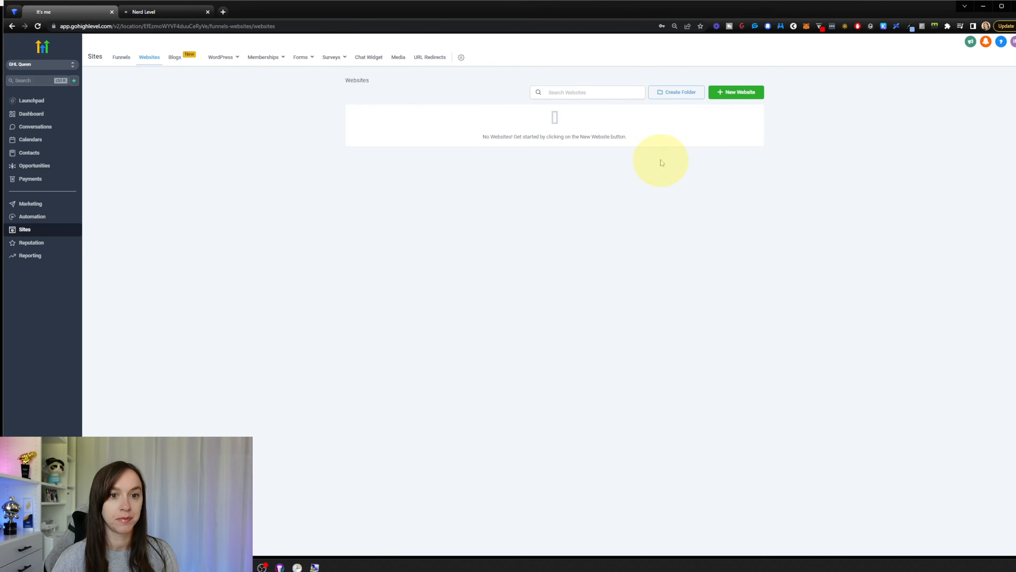
left_click(737, 92)
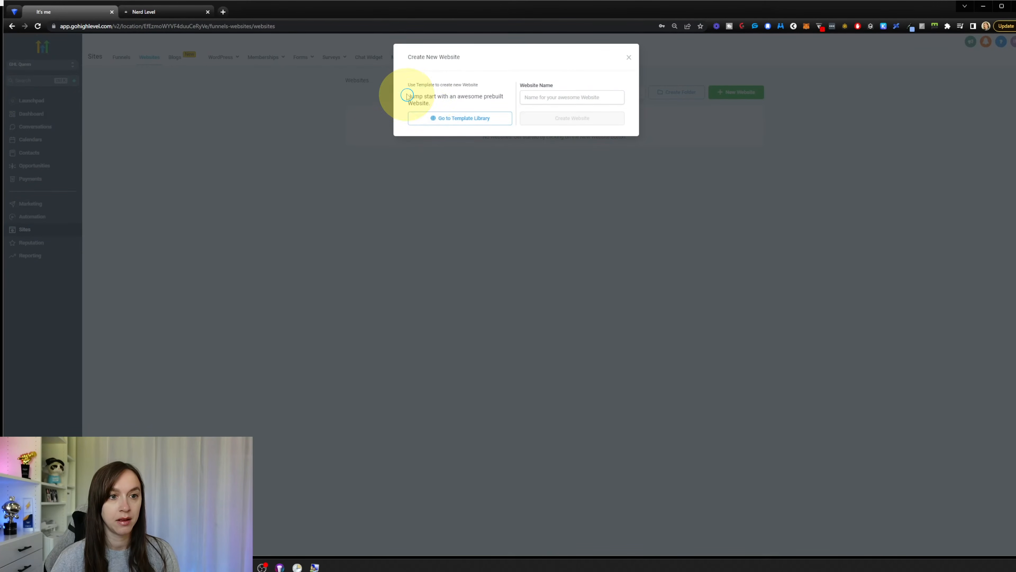
triple_click(414, 98)
left_click(465, 118)
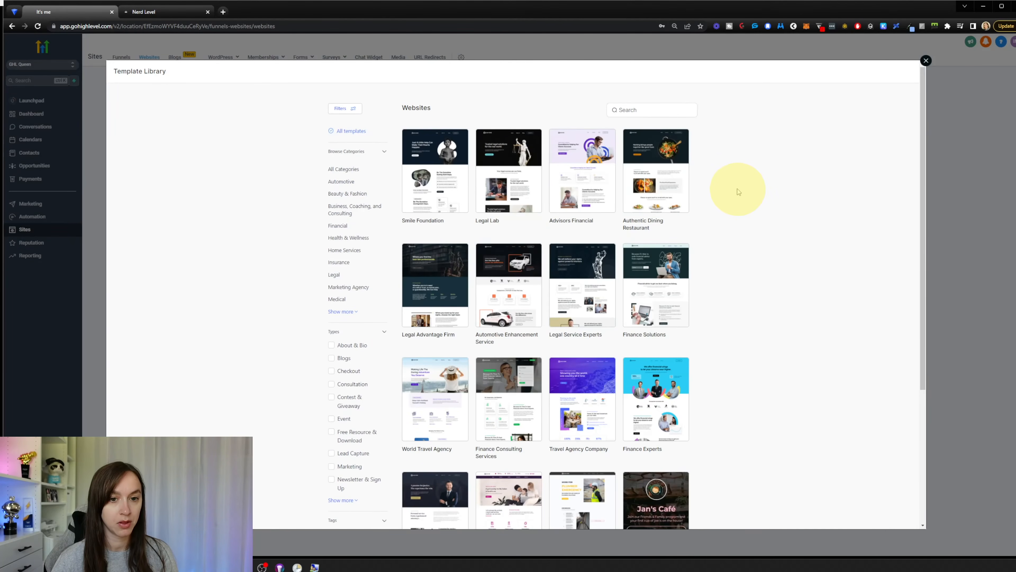
- Expand the template categories and filter the website templates to Marketing Agency
scroll(739, 192, "down", 2)
scroll(732, 182, "up", 3)
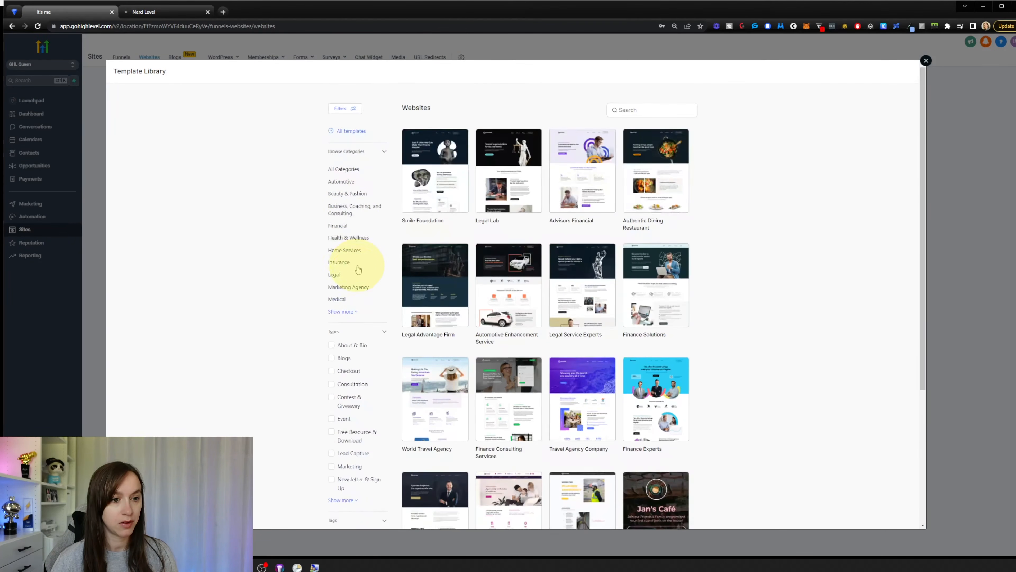
left_click(346, 313)
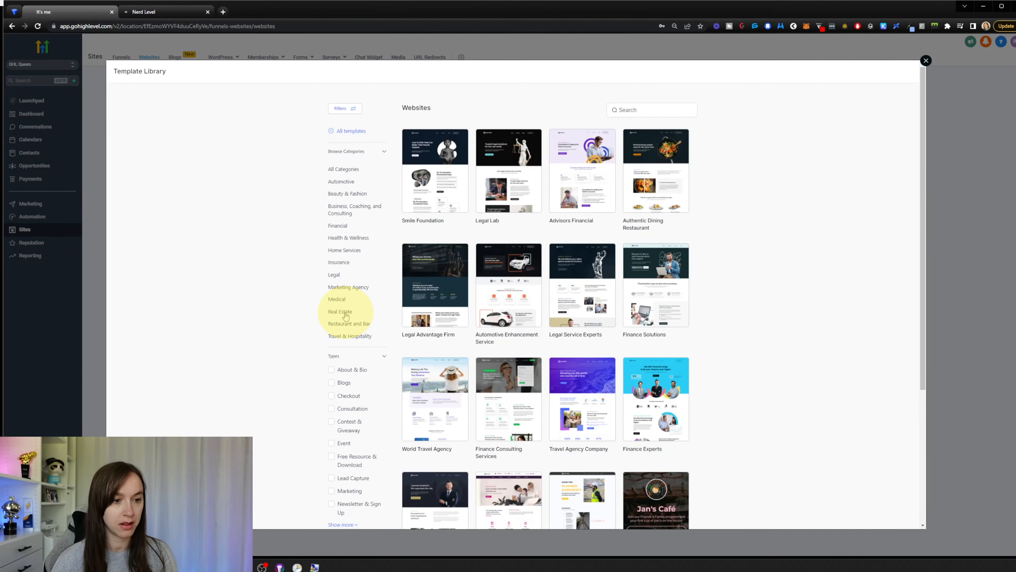
left_click(343, 283)
scroll(708, 239, "down", 5)
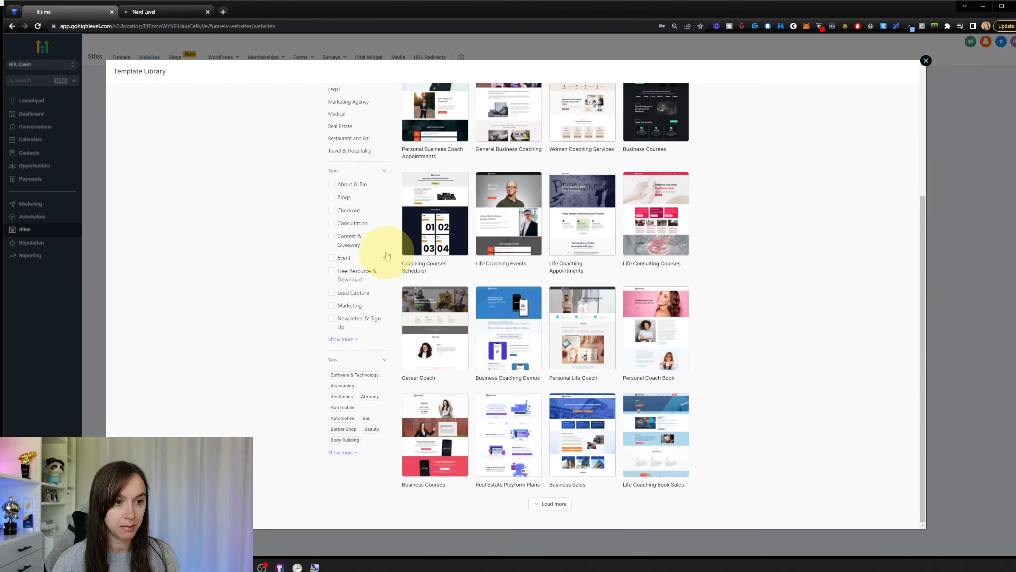
scroll(359, 163, "up", 3)
left_click(359, 181)
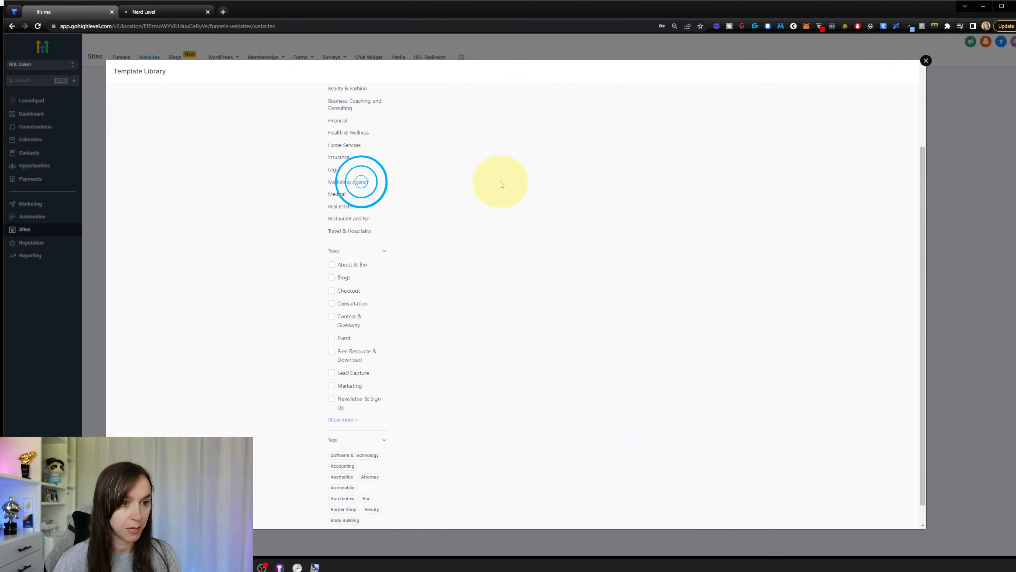
scroll(728, 184, "up", 3)
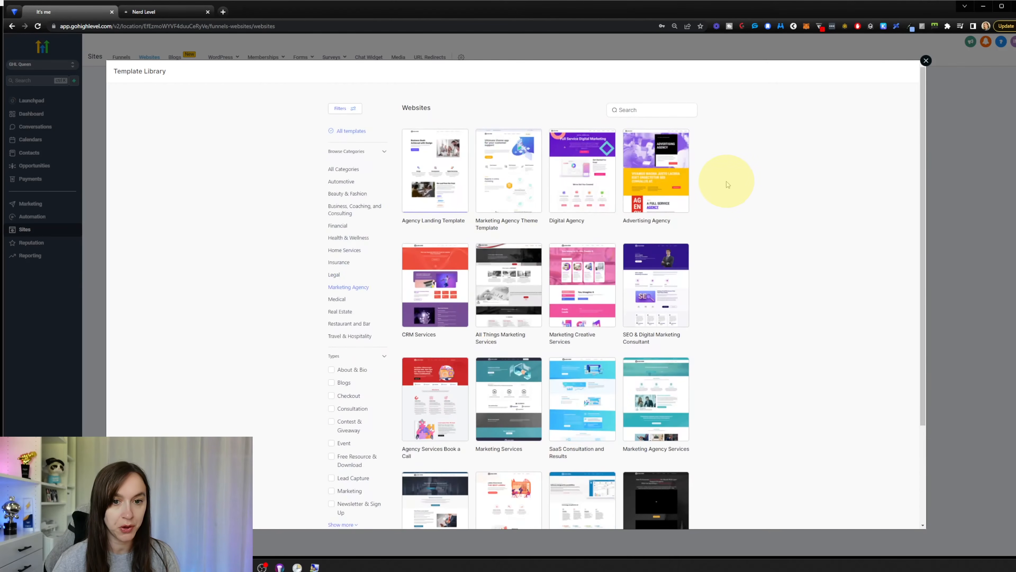
- Choose the Marketing Services website template, accept its usage terms, and add it to the sub-account
scroll(727, 186, "down", 2)
scroll(727, 188, "down", 1)
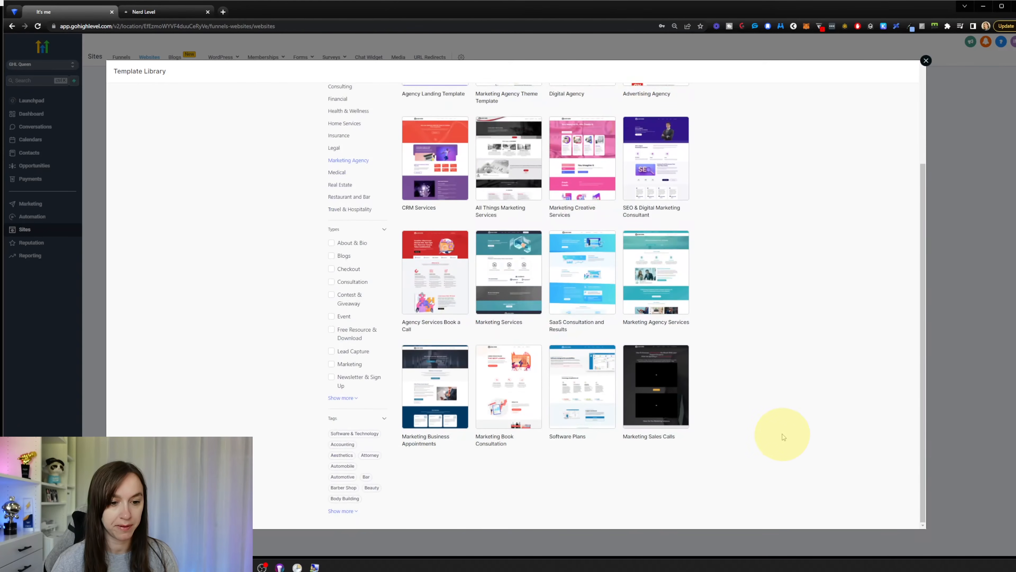
scroll(761, 369, "up", 3)
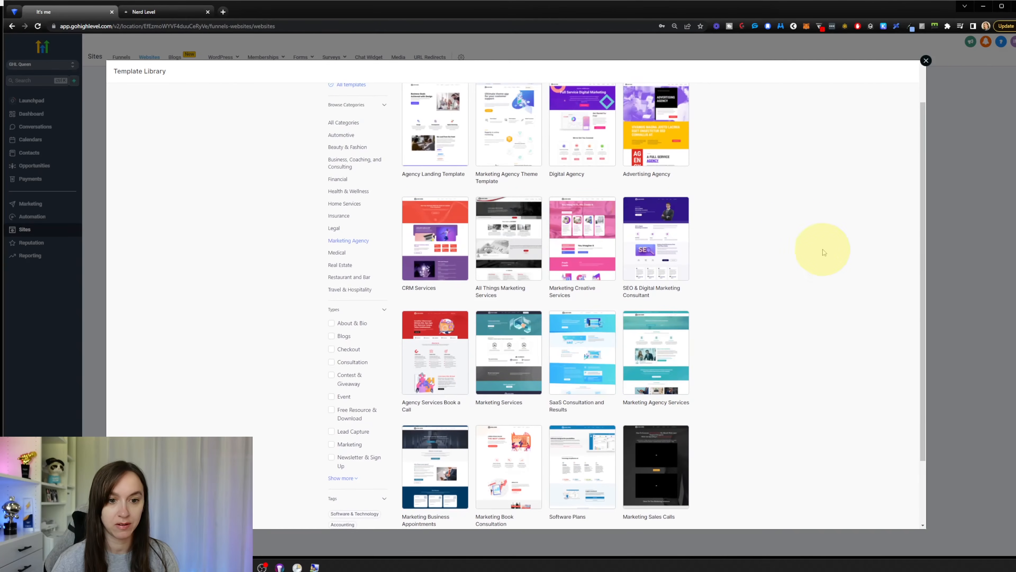
mouse_move(516, 268)
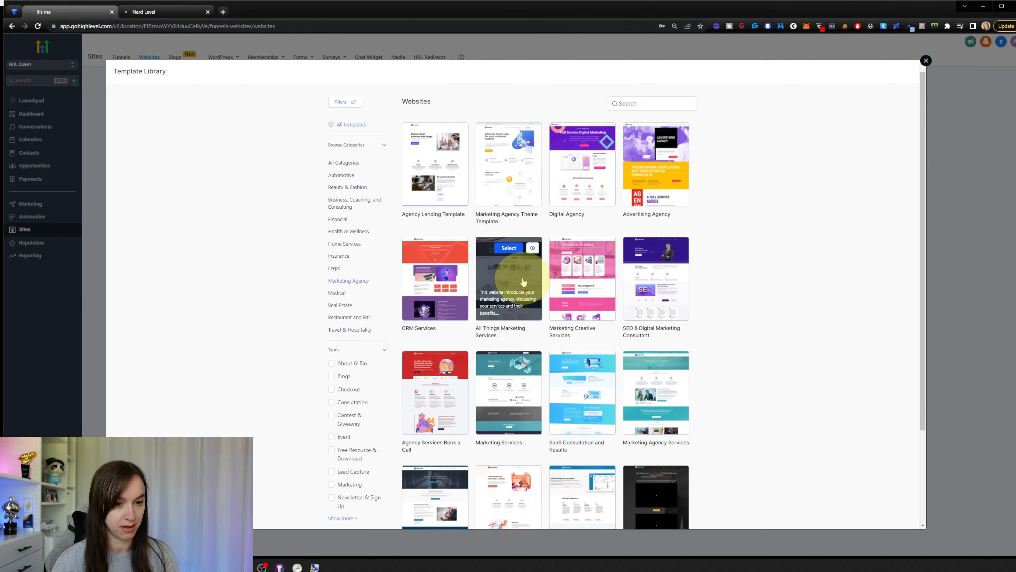
scroll(510, 284, "down", 2)
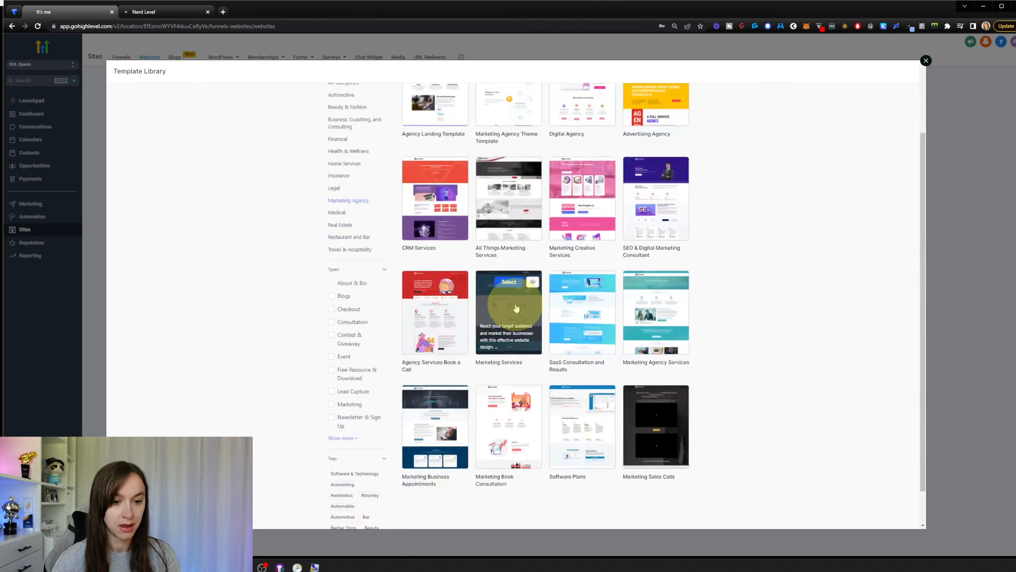
left_click(506, 282)
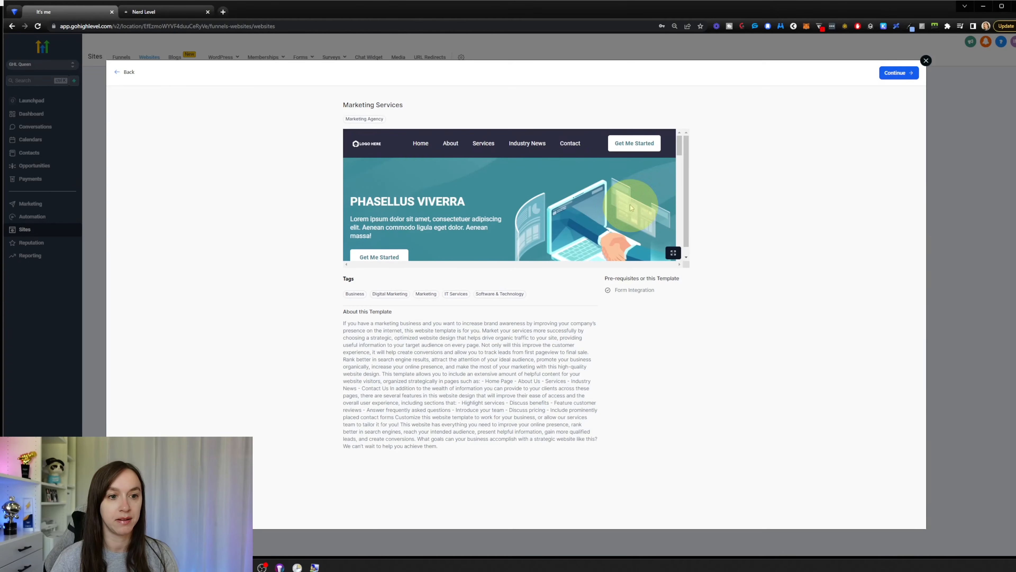
left_click(904, 75)
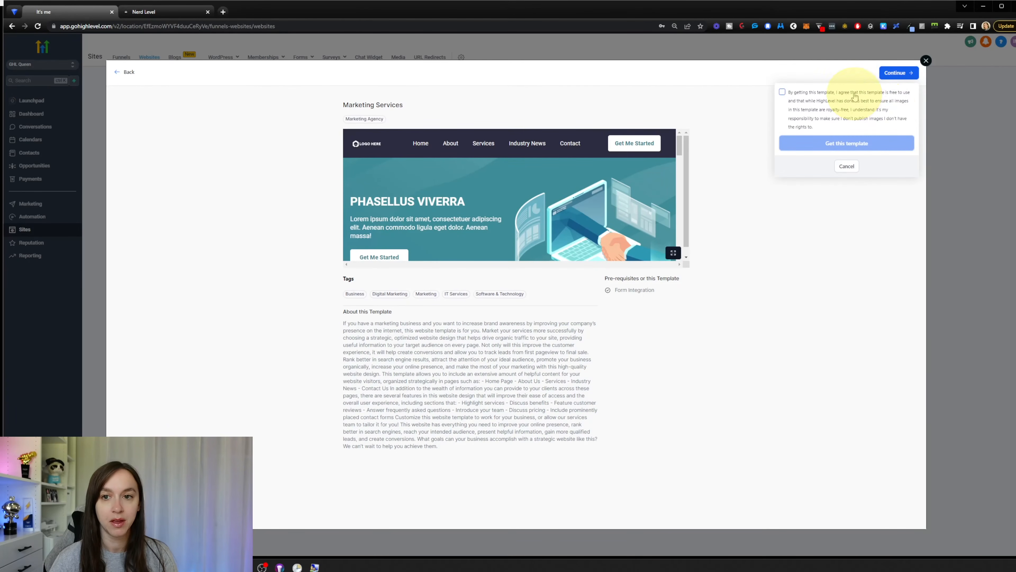
left_click(782, 91)
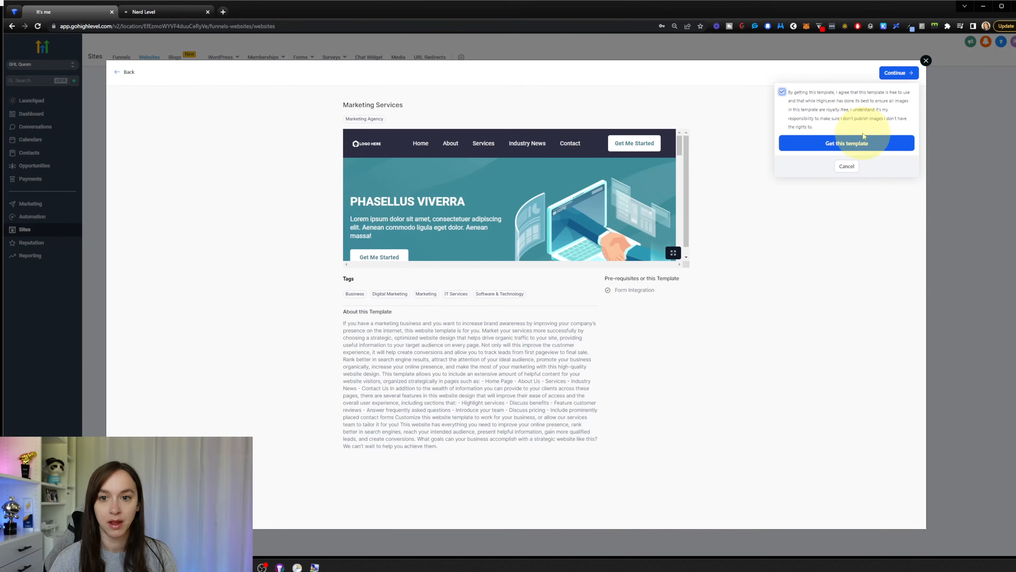
left_click(864, 143)
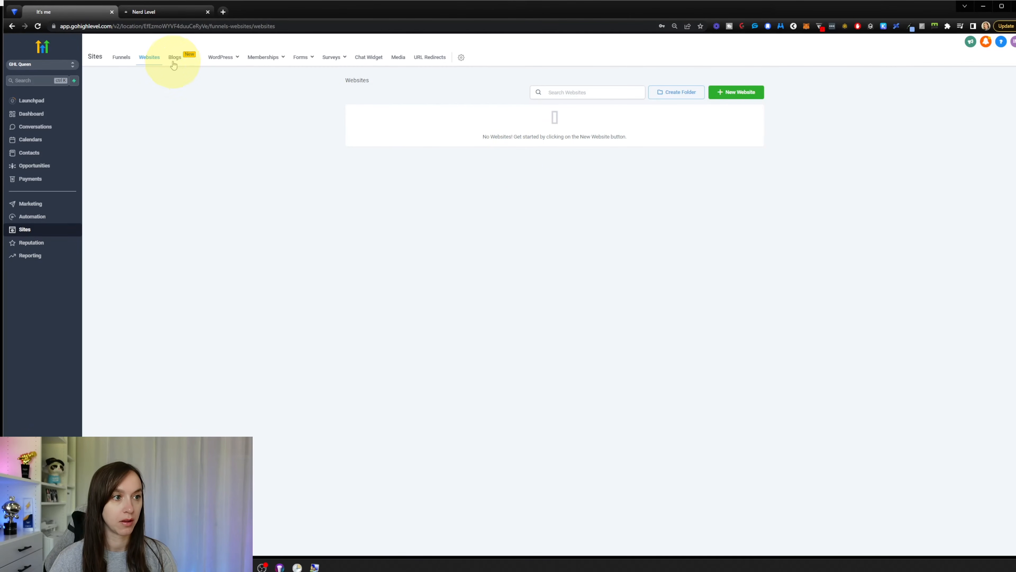
- Start a new funnel from the template library and filter the templates to Marketing Agency
left_click(124, 59)
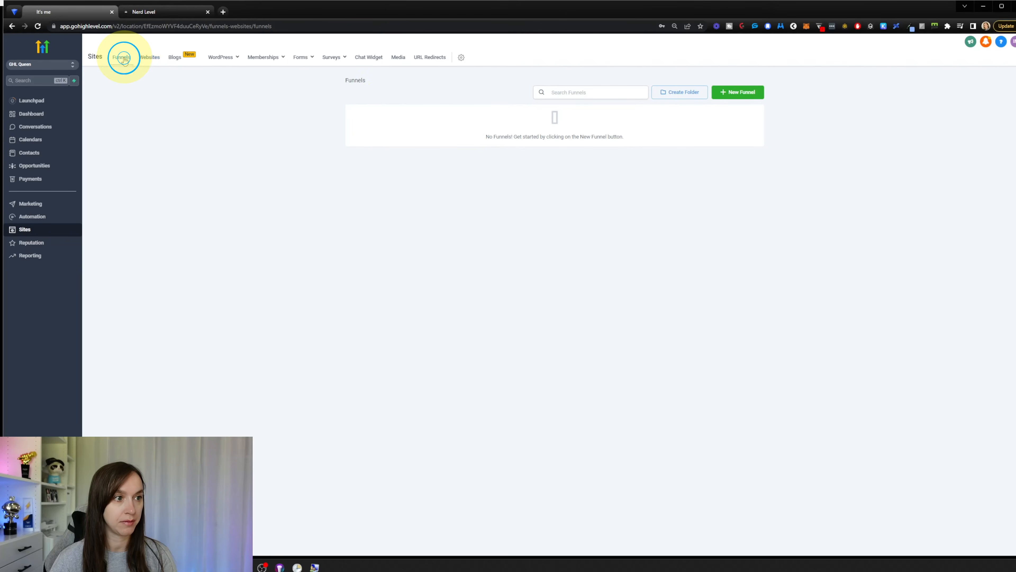
left_click(747, 90)
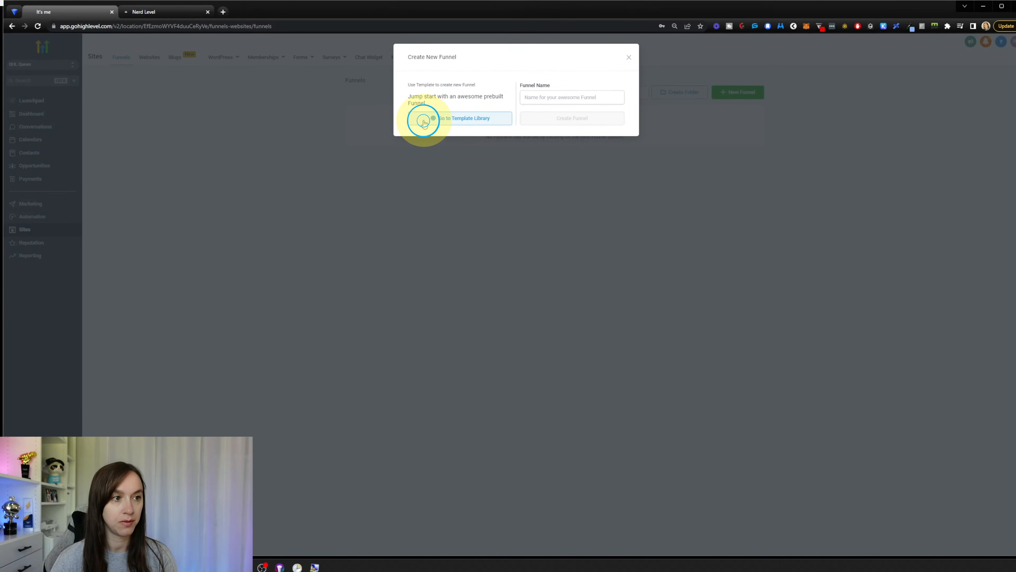
left_click(425, 123)
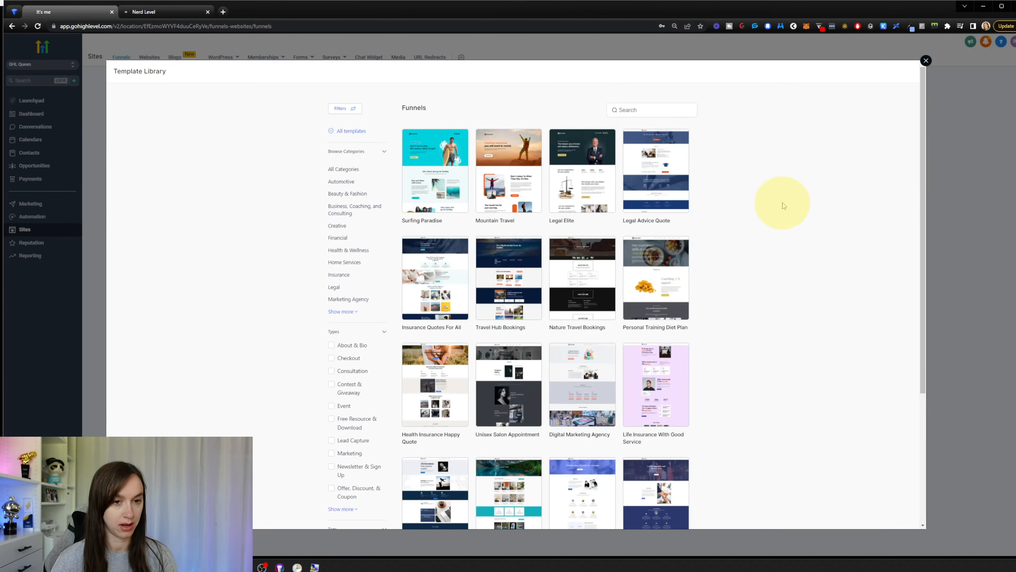
left_click(359, 299)
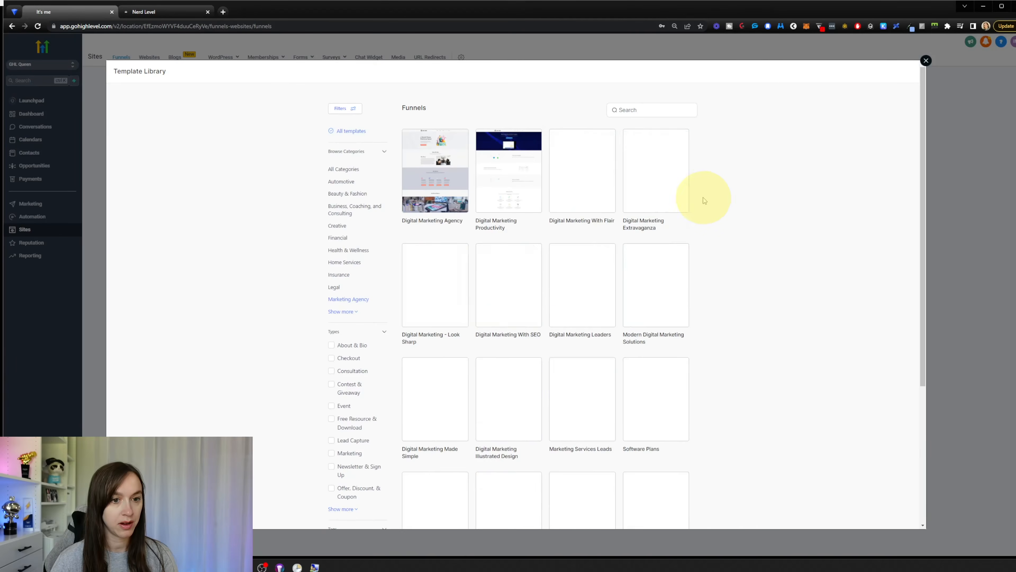
scroll(704, 248, "down", 5)
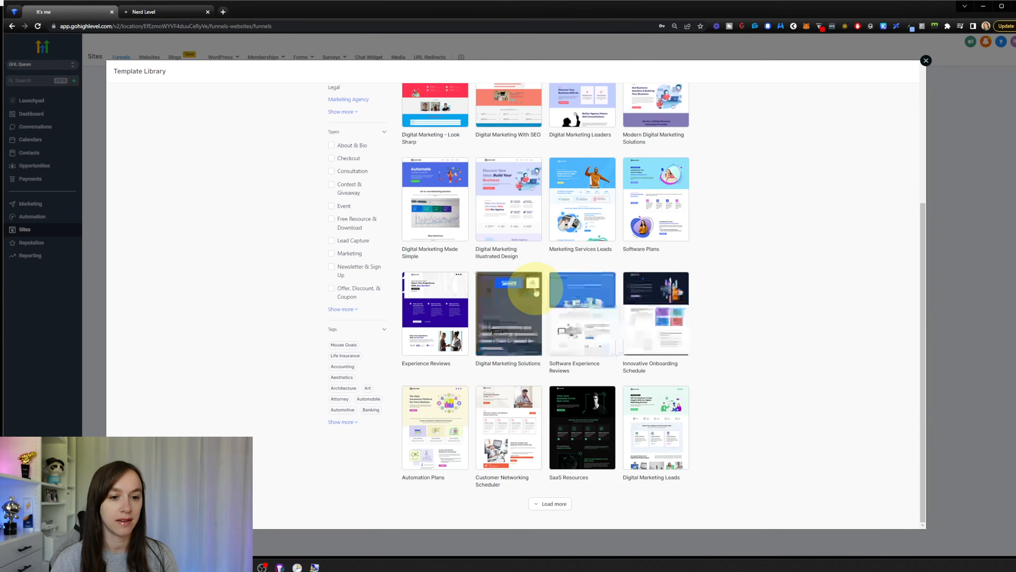
- Choose the Digital Marketing Solutions funnel template, accept its usage terms, and add it to the sub-account
left_click(509, 304)
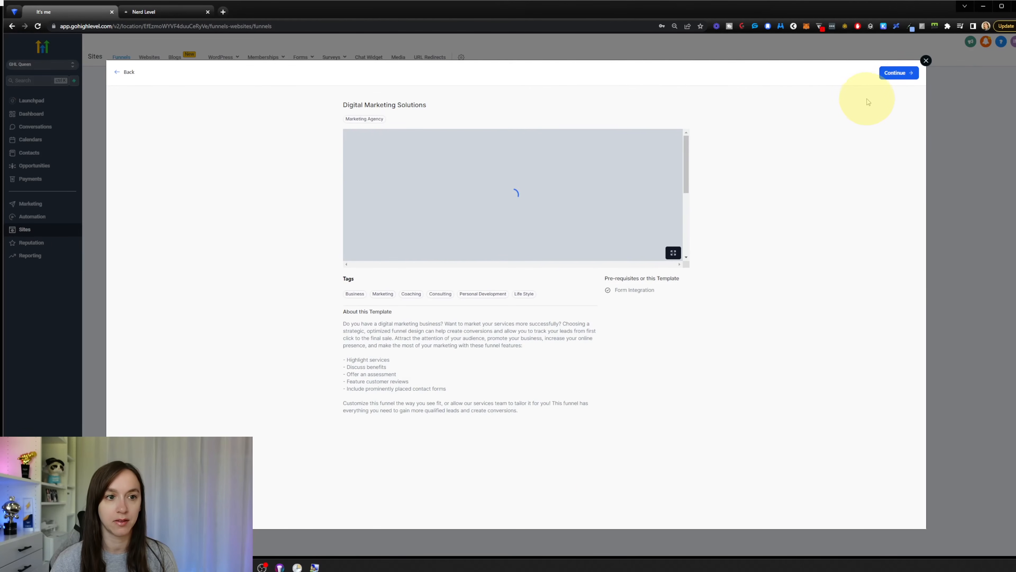
left_click(830, 108)
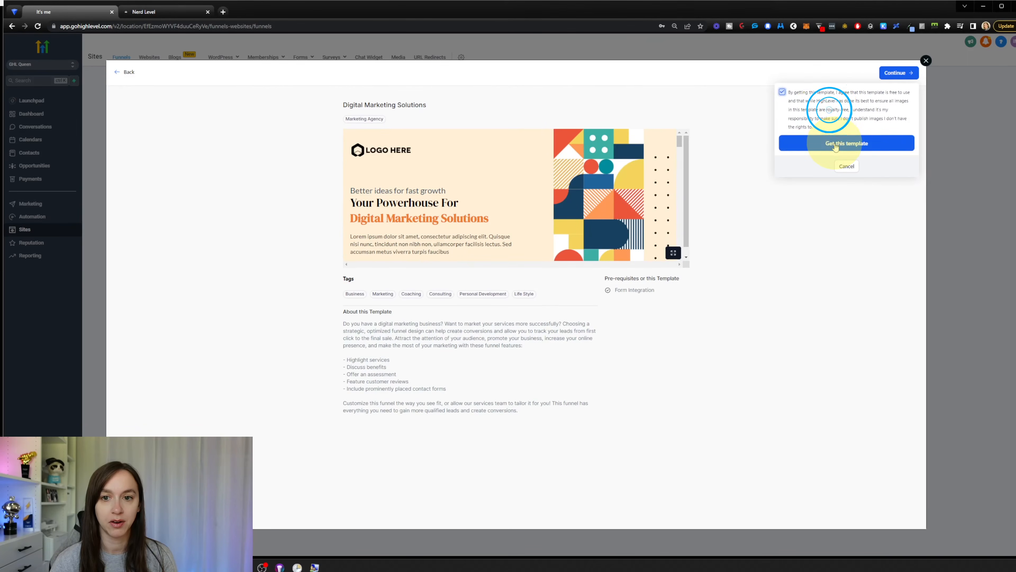
left_click(835, 141)
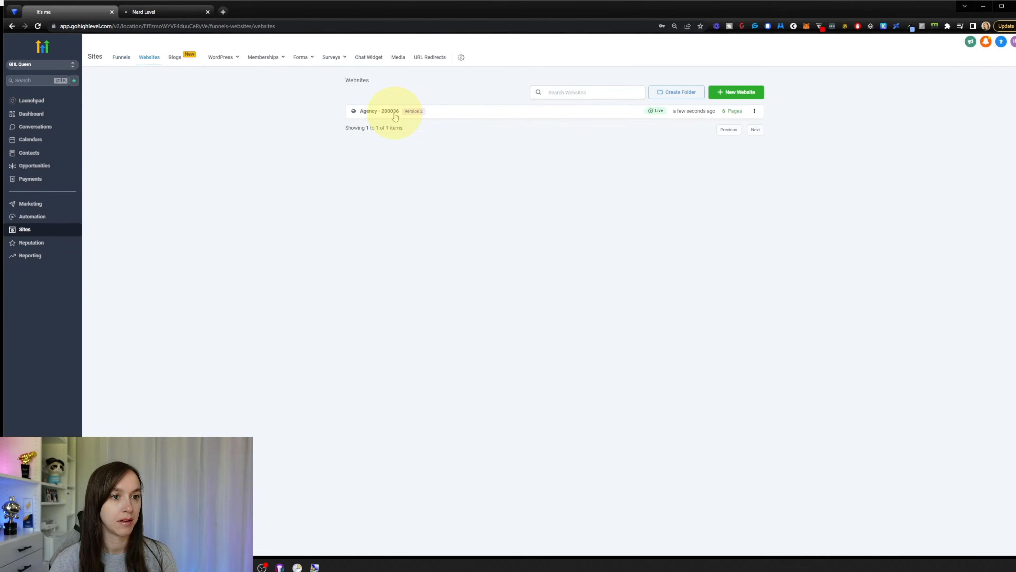
- Open the Home page of the Agency - 200036 website in the page builder
left_click(391, 113)
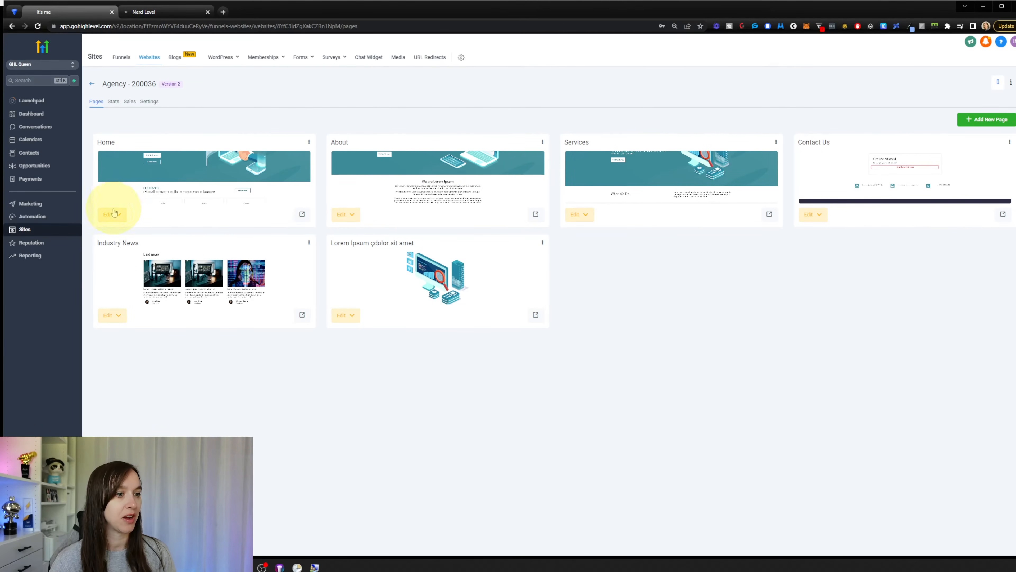
left_click(110, 216)
left_click(154, 234)
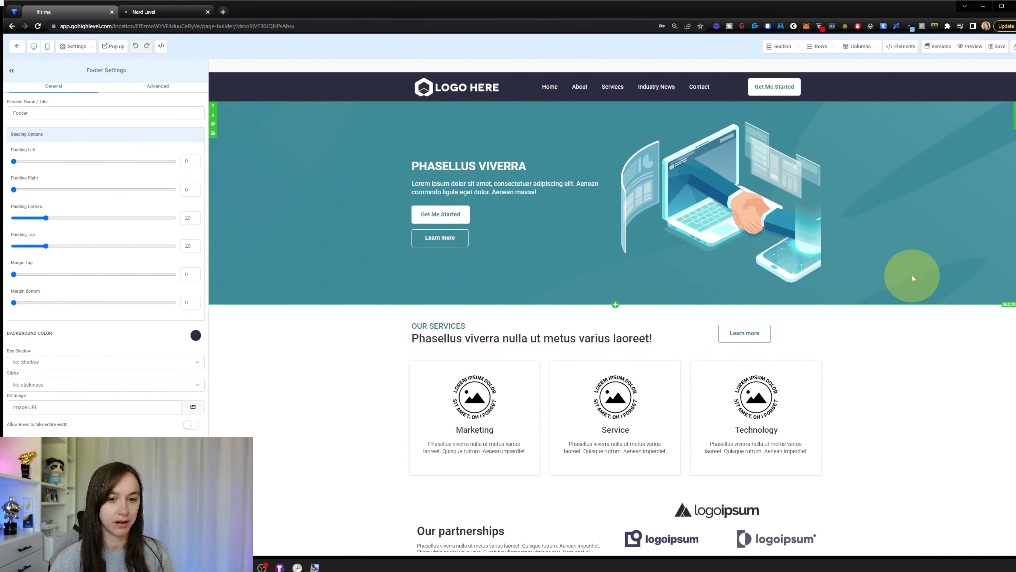
- Replace the hero headline with "WELCOME TO MY WEBSITE" and the paragraph beneath it with "Get leads here!"
left_click(470, 164)
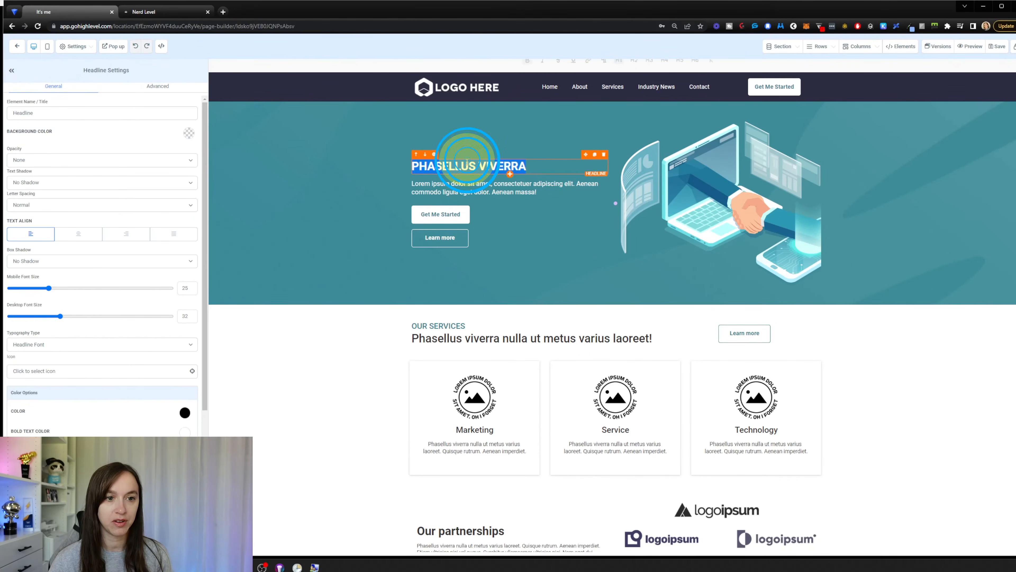
type("ME TO MY WEBSITE")
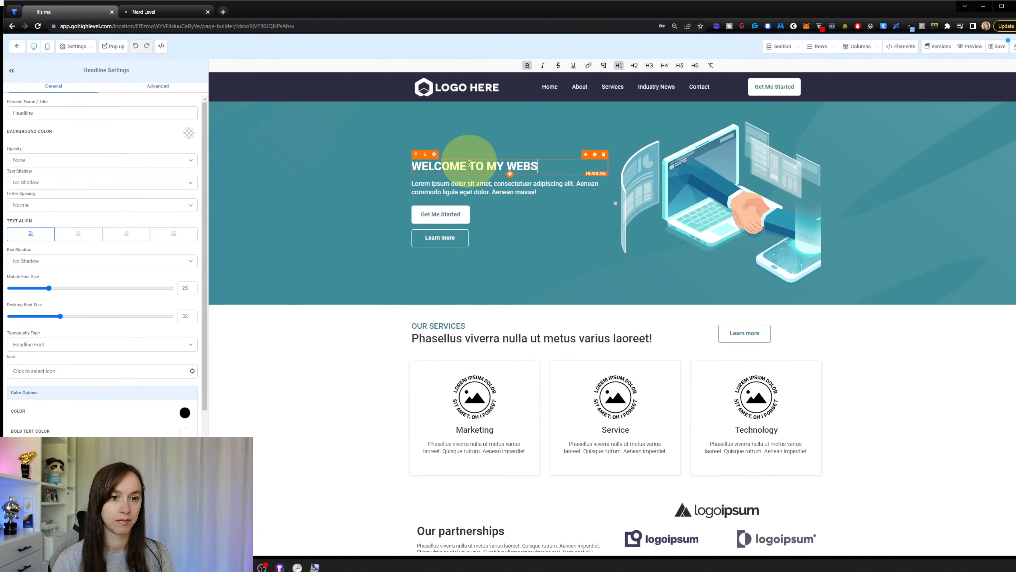
left_click(479, 185)
scroll(504, 172, "down", 11)
scroll(749, 398, "up", 12)
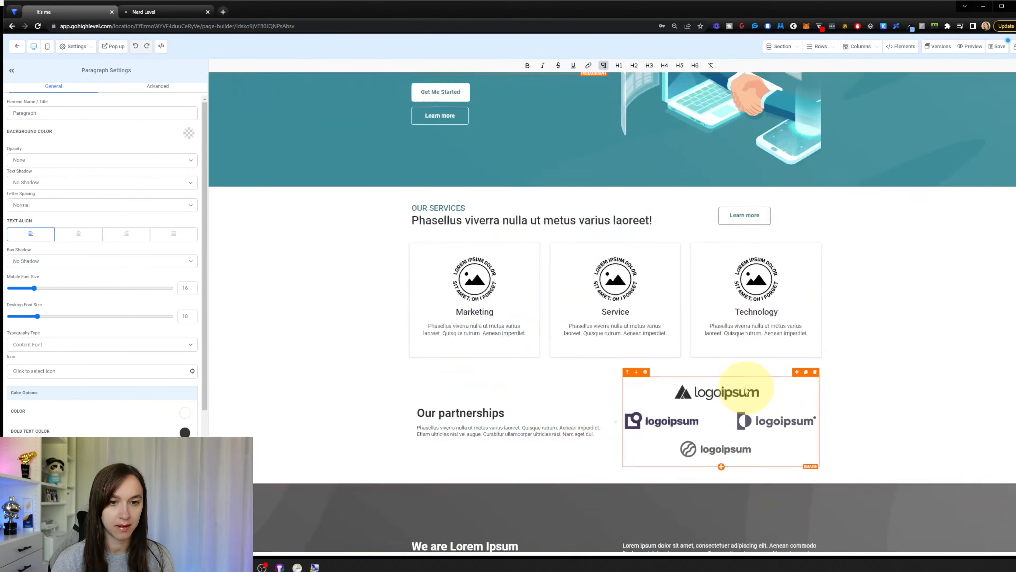
- Open the media library for the hero image and return to the page builder
left_click(751, 172)
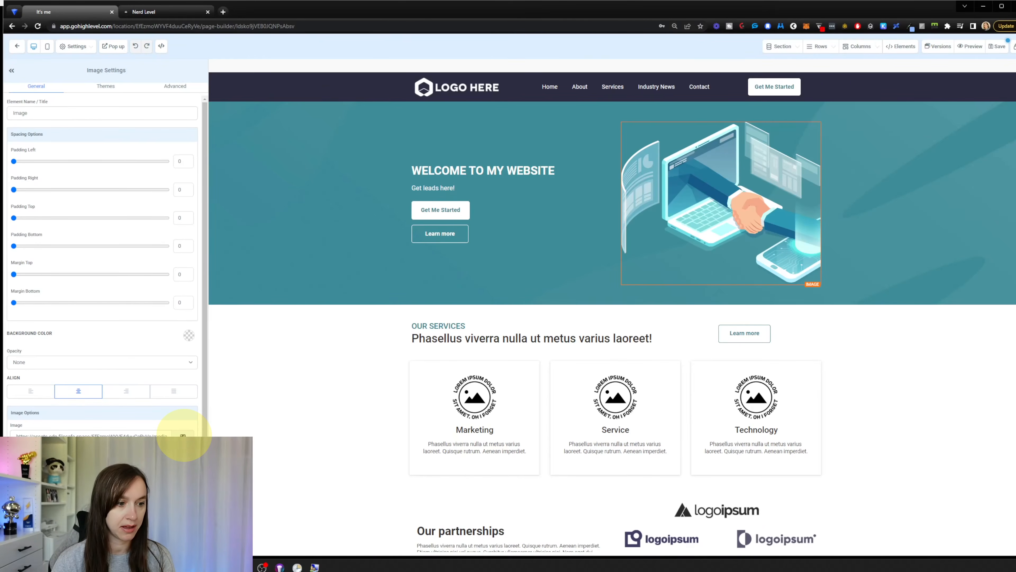
left_click(183, 435)
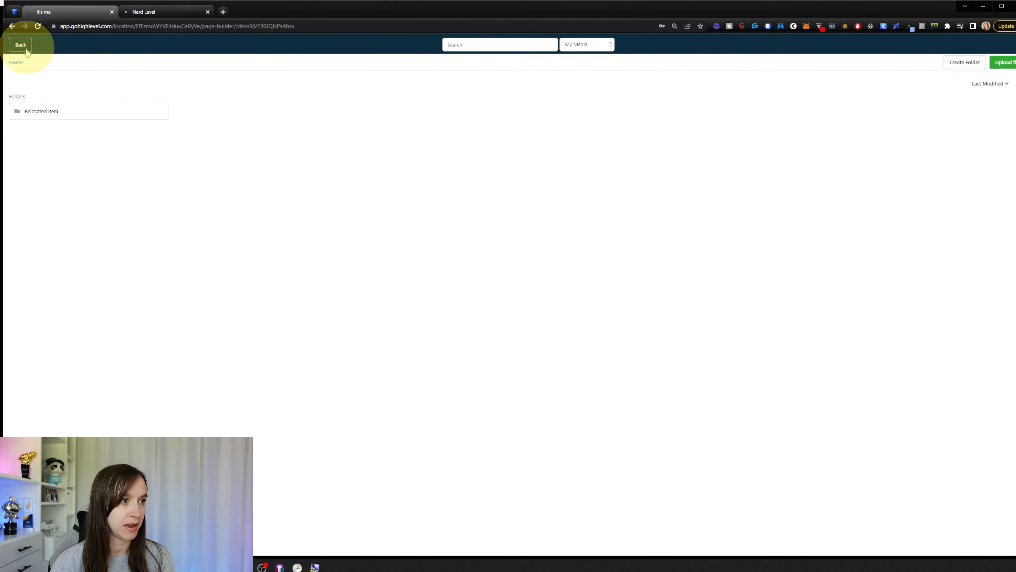
left_click(21, 44)
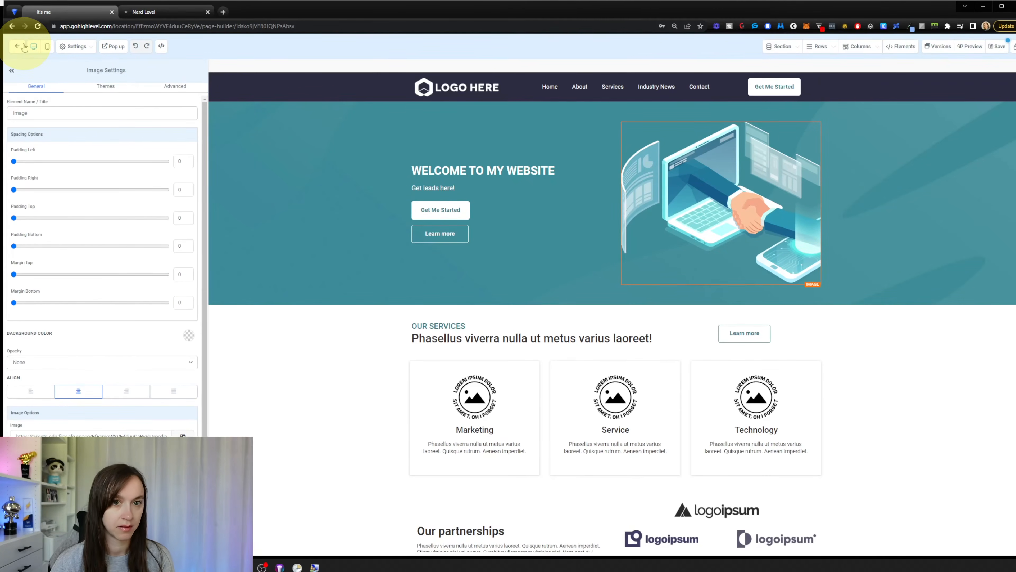
- Set the page's SEO title to "asdf", update the meta data, and save the page
left_click(992, 47)
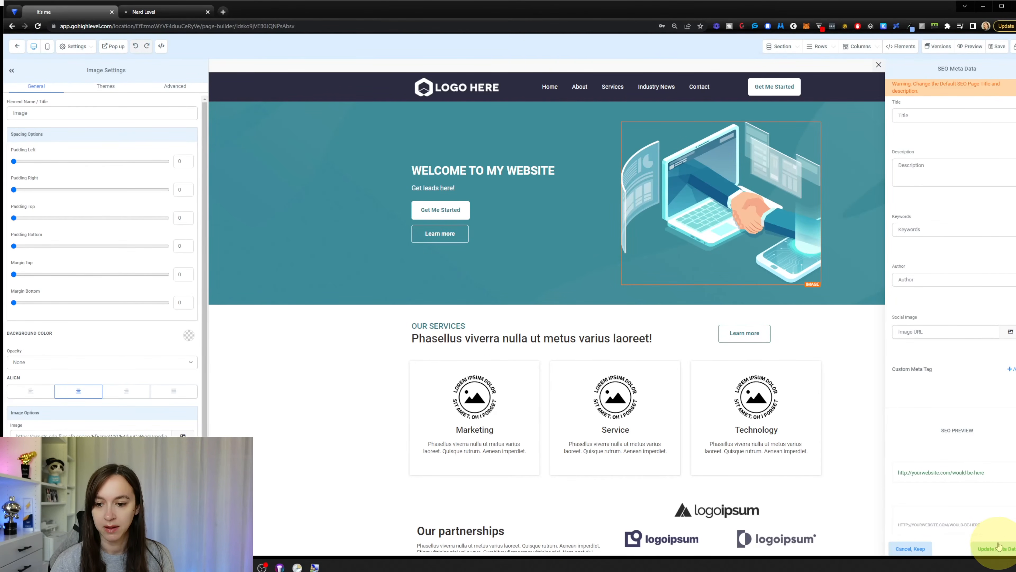
left_click(932, 115)
type("asdf")
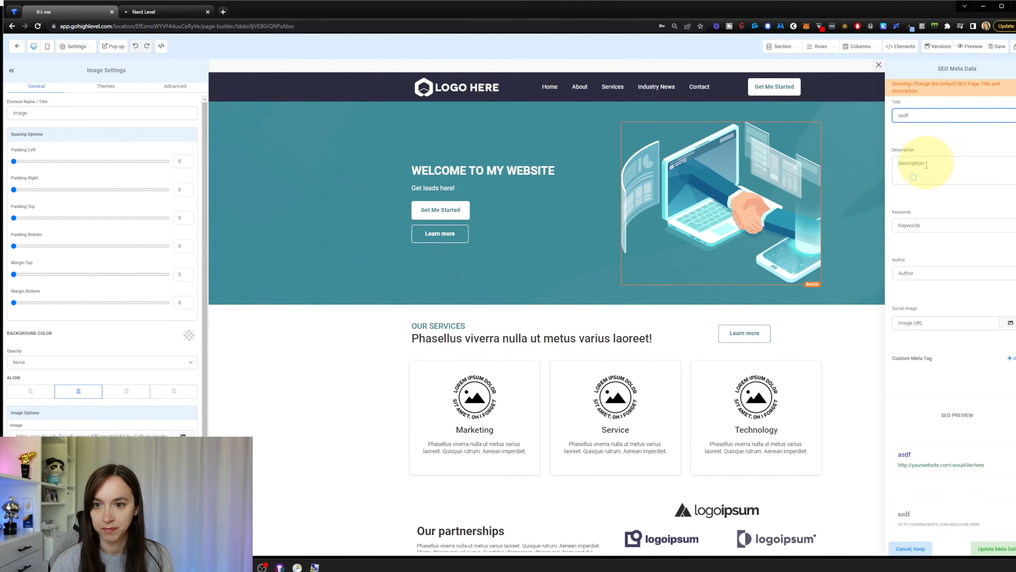
left_click(994, 548)
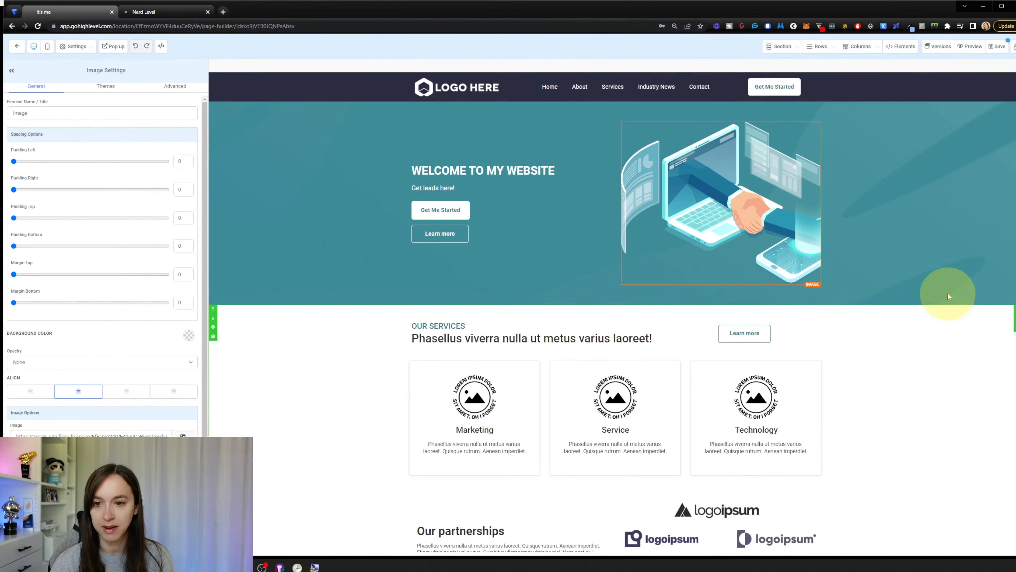
left_click(997, 46)
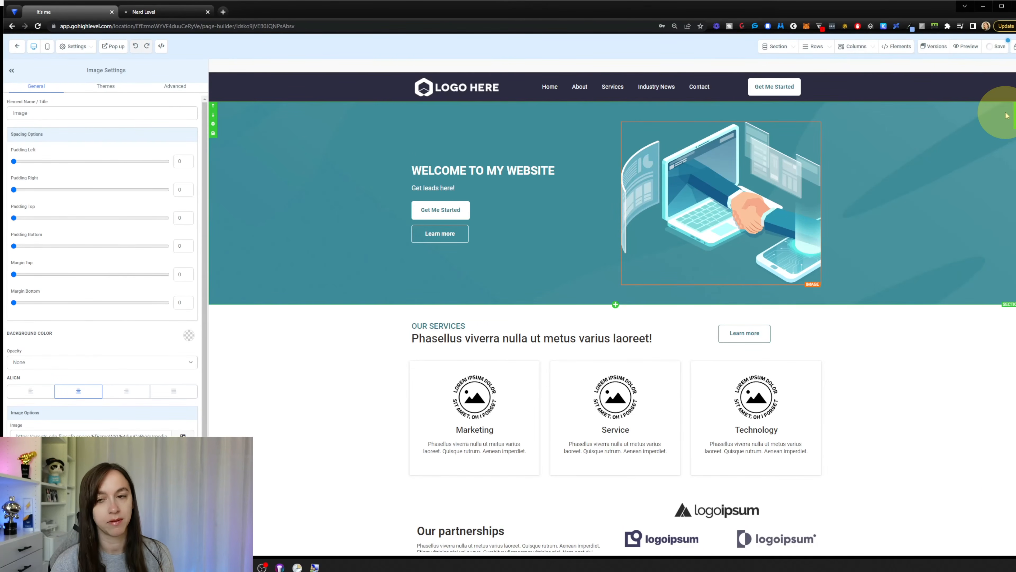
- Preview the saved page down to its footer, and return to the page builder
left_click(967, 46)
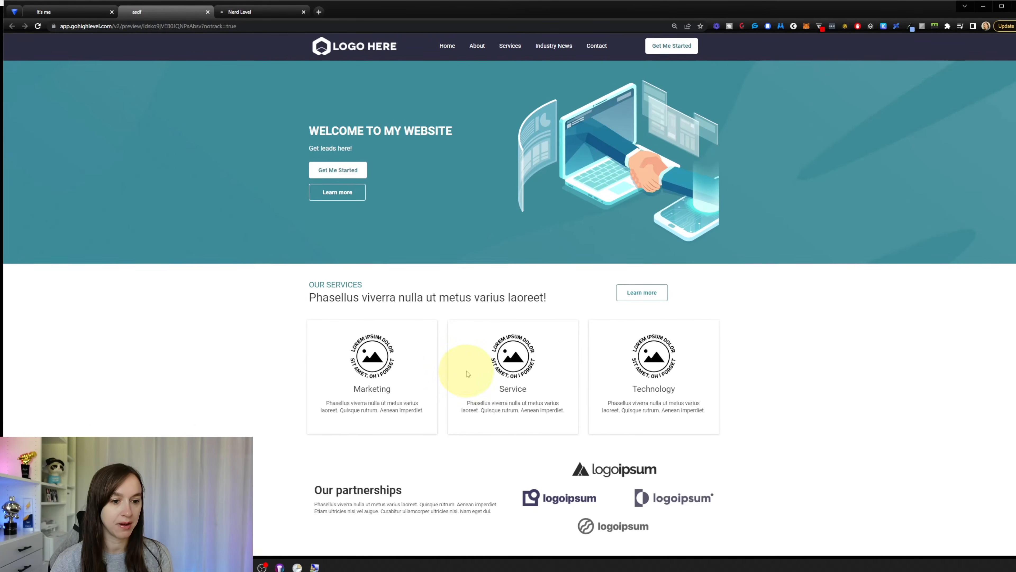
scroll(561, 320, "down", 5)
scroll(640, 341, "down", 4)
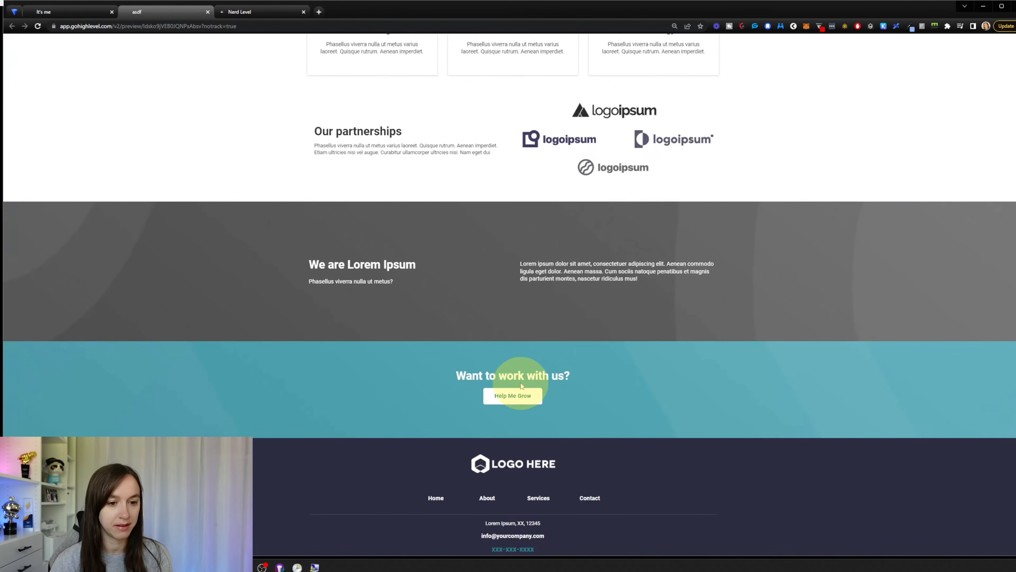
scroll(540, 425, "down", 2)
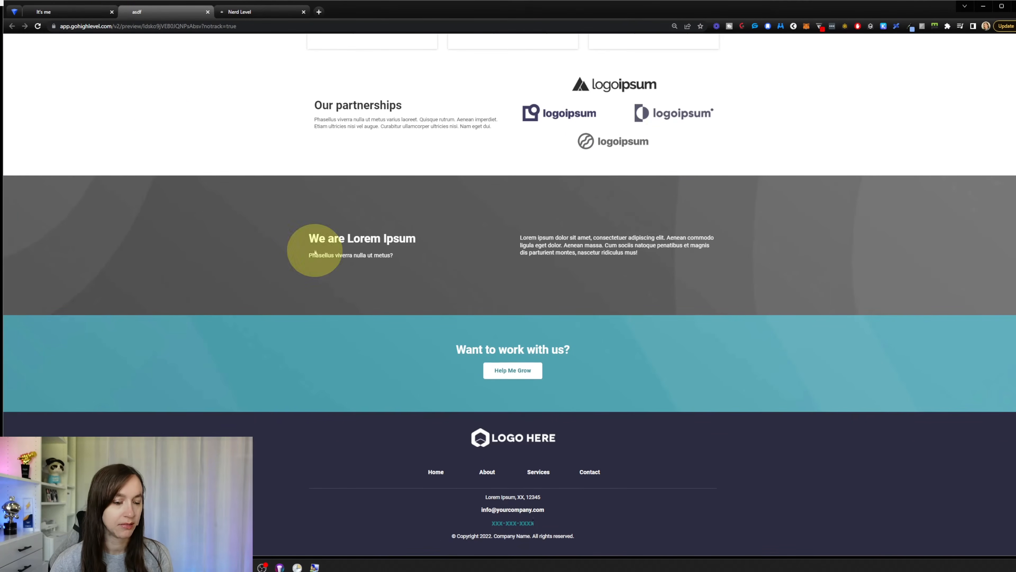
left_click(78, 14)
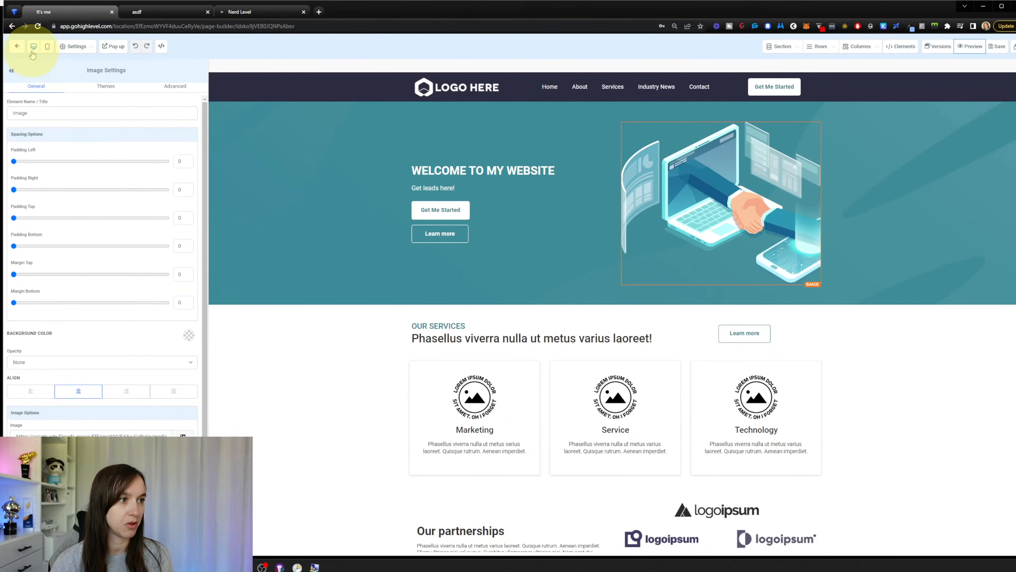
- Check the page's mobile layout, restore the desktop view, and leave the builder for the list of websites
left_click(47, 47)
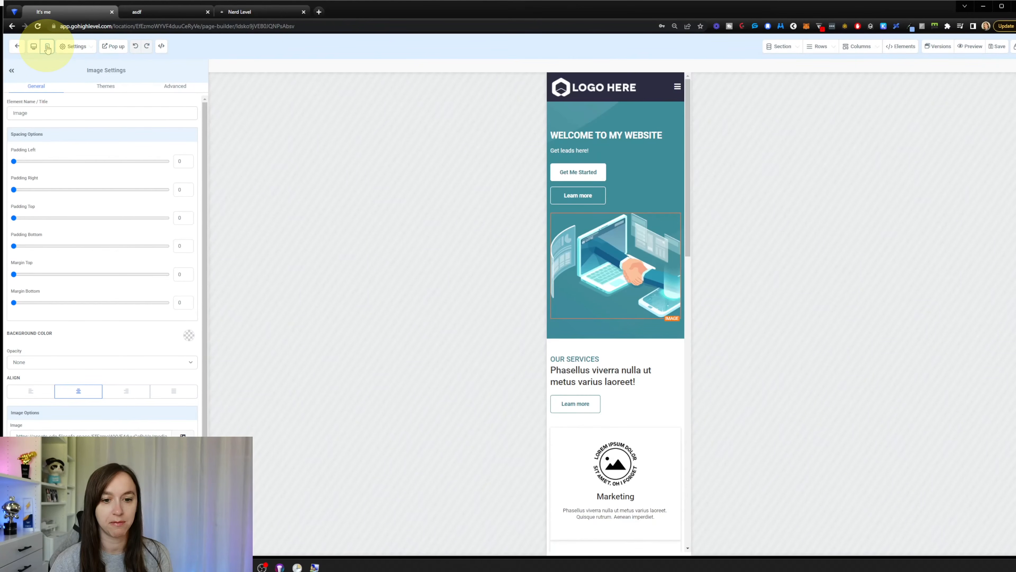
left_click(35, 47)
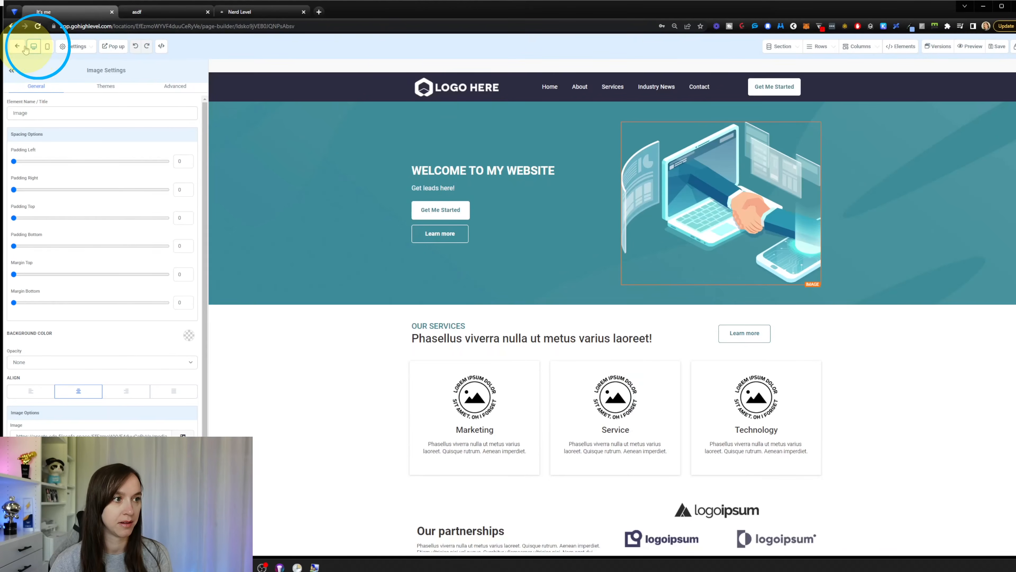
left_click(17, 47)
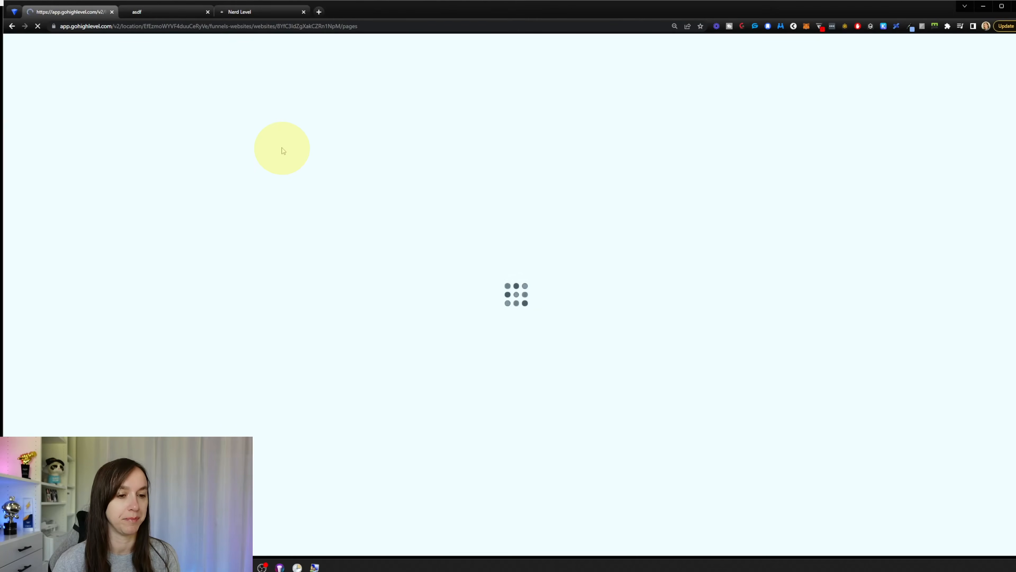
left_click(92, 86)
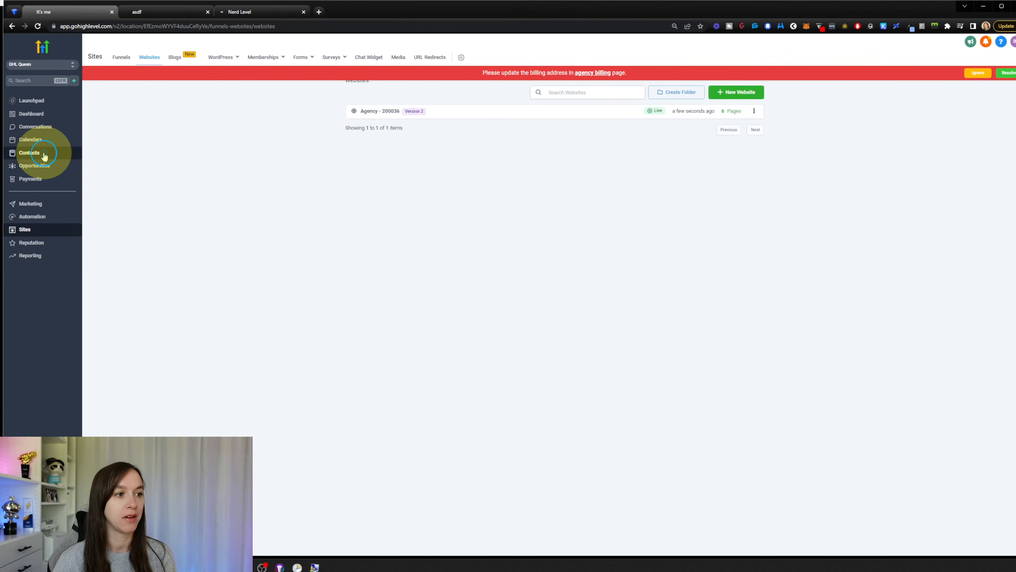
- View the sub-account's conversations, return to its contact list, and ignore the billing address notice
left_click(29, 153)
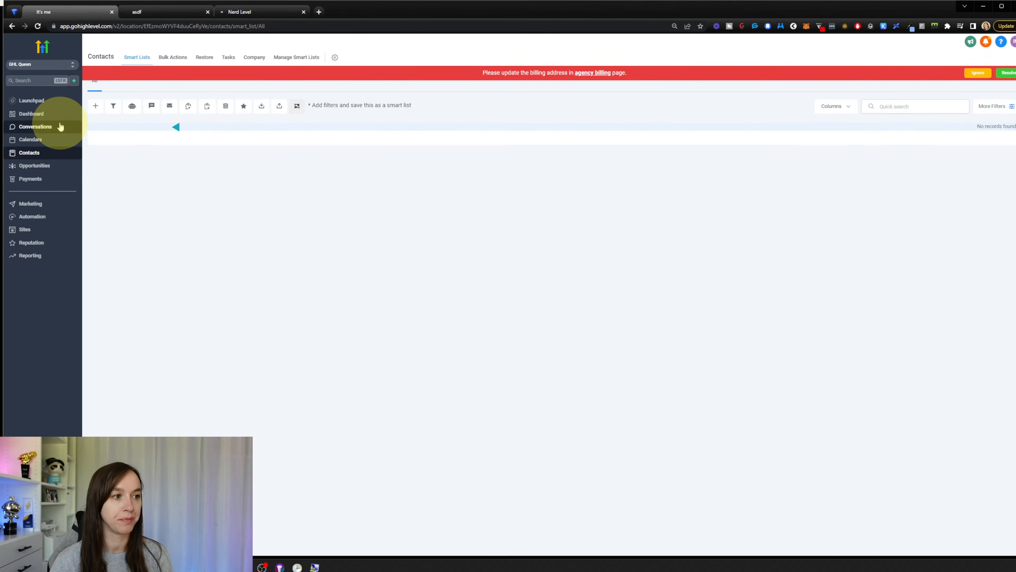
left_click(50, 126)
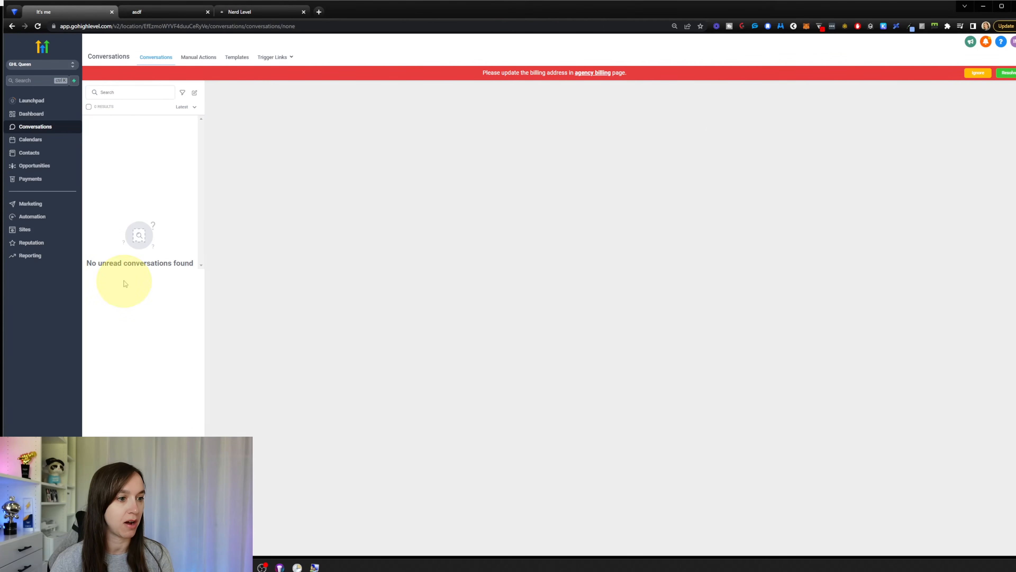
left_click(46, 156)
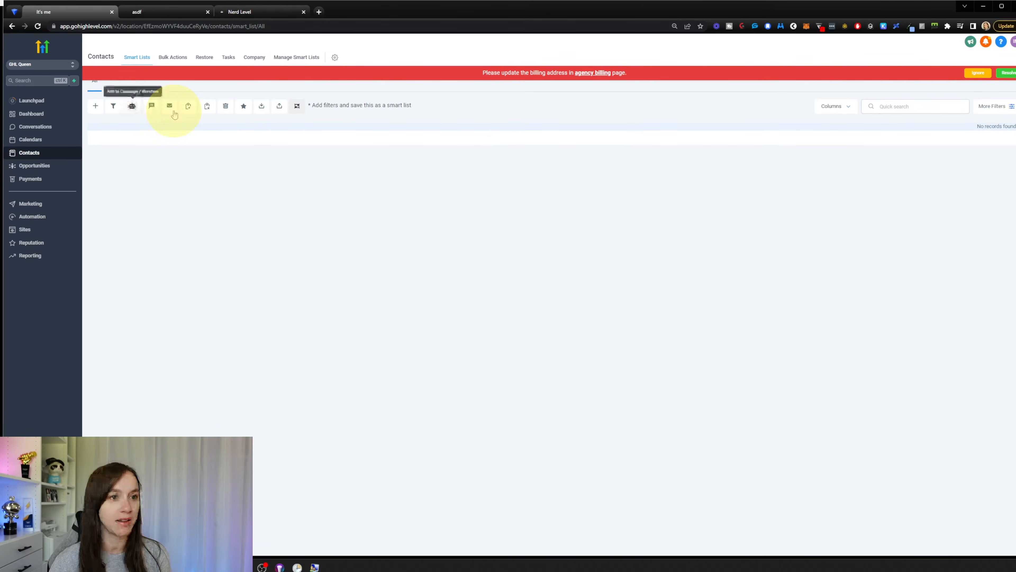
left_click(978, 73)
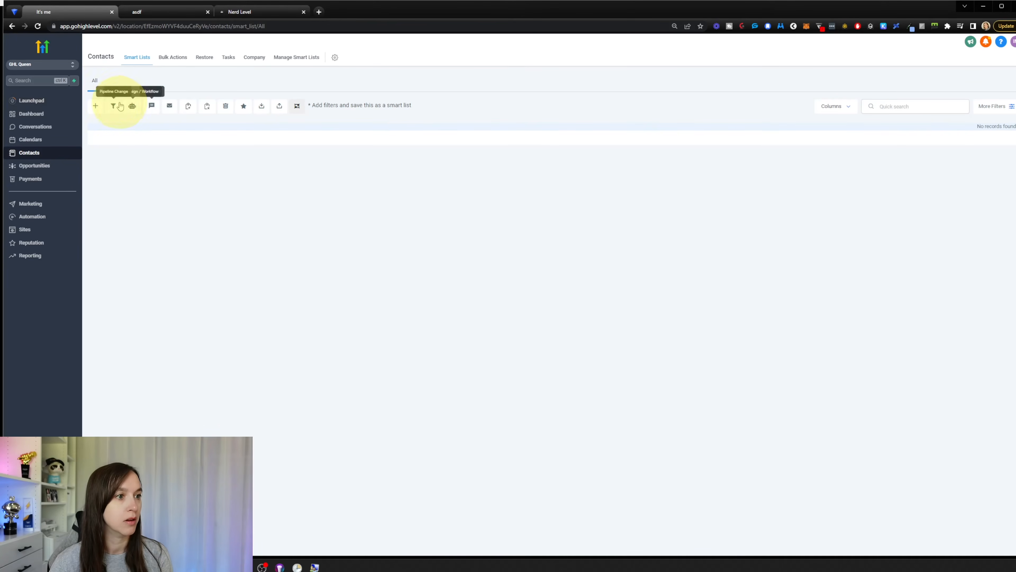
- Create a new lead contact with the person's first name, last name, email and phone number
left_click(95, 105)
left_click(436, 170)
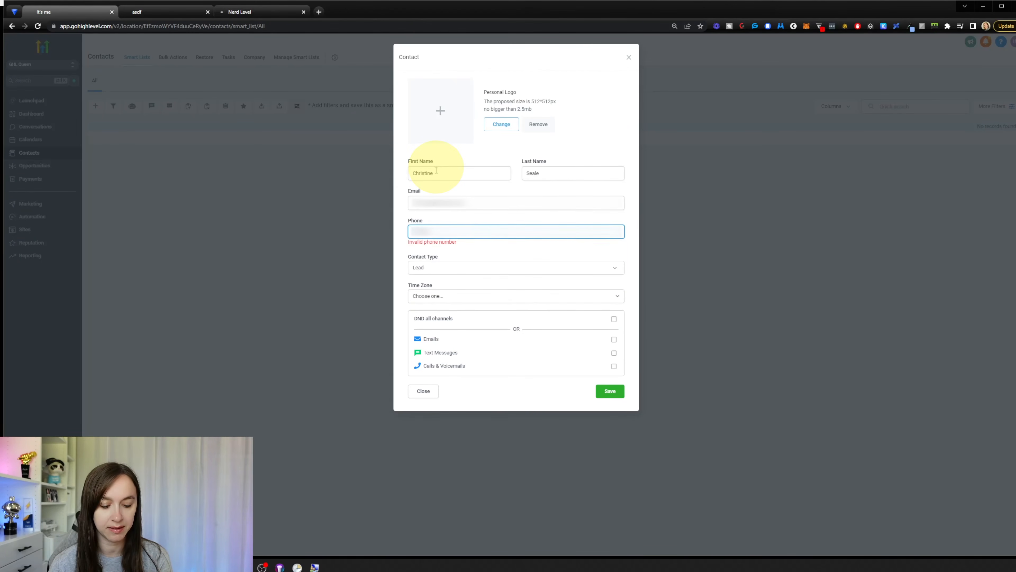
type("••")
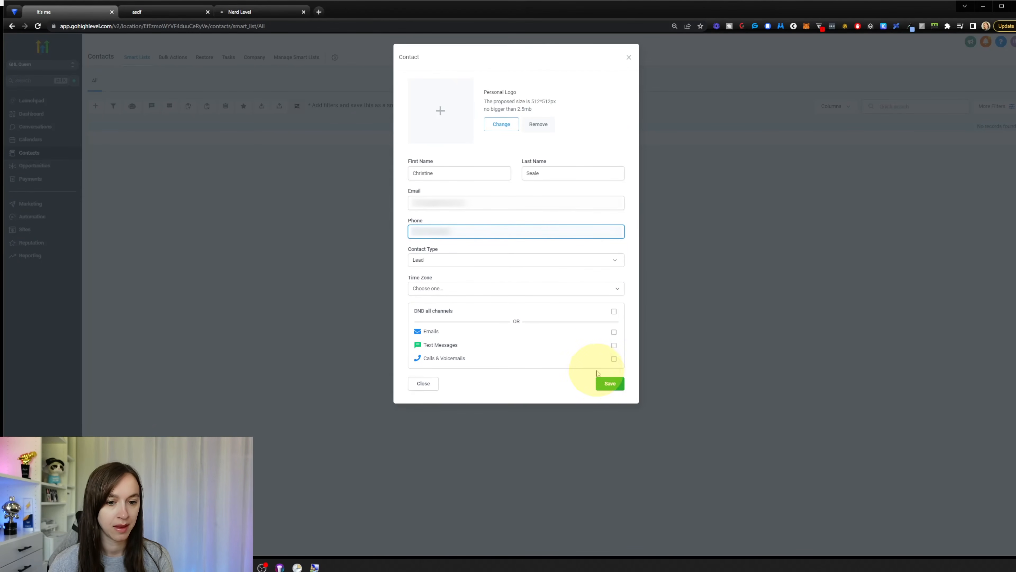
left_click(603, 384)
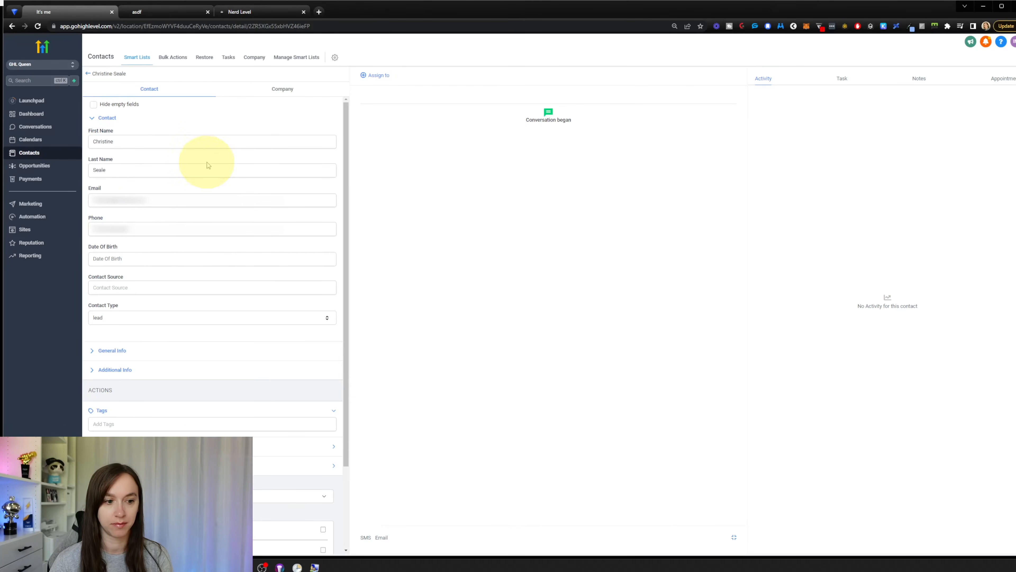
- Examine the new contact's detail fields and actions and the SMS composer in the conversation
scroll(286, 261, "down", 3)
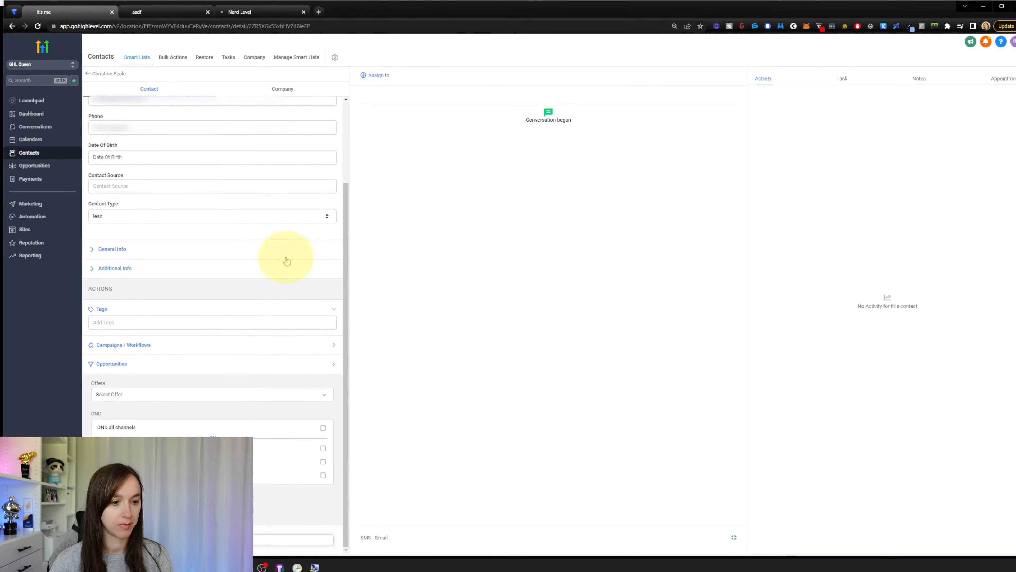
left_click(366, 538)
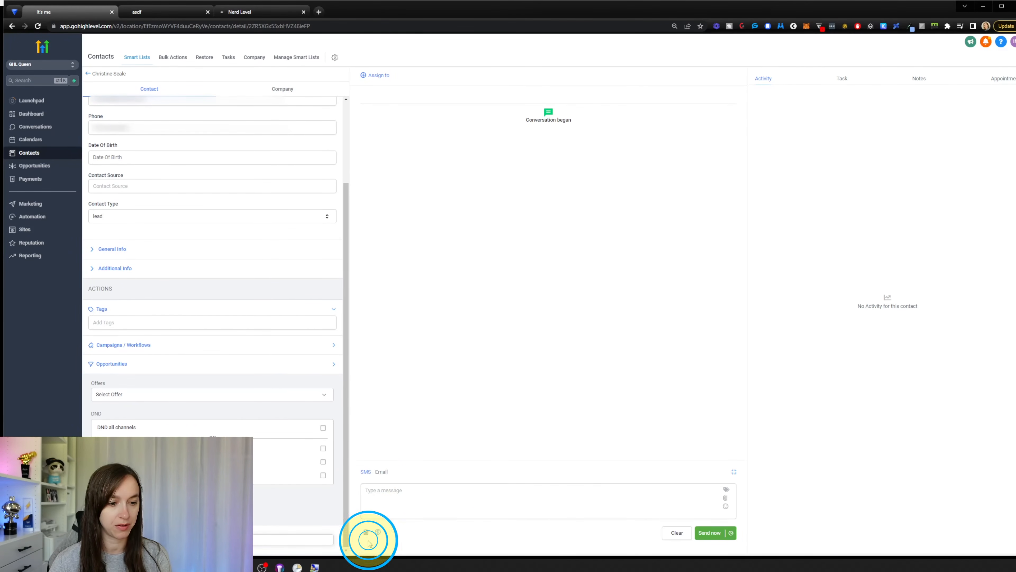
left_click(366, 474)
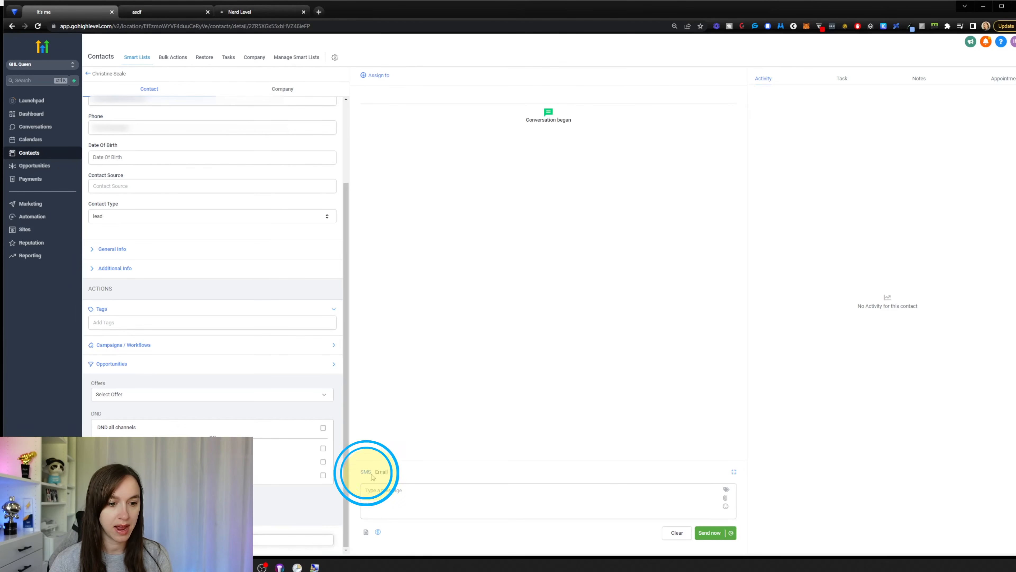
left_click(381, 473)
left_click(367, 418)
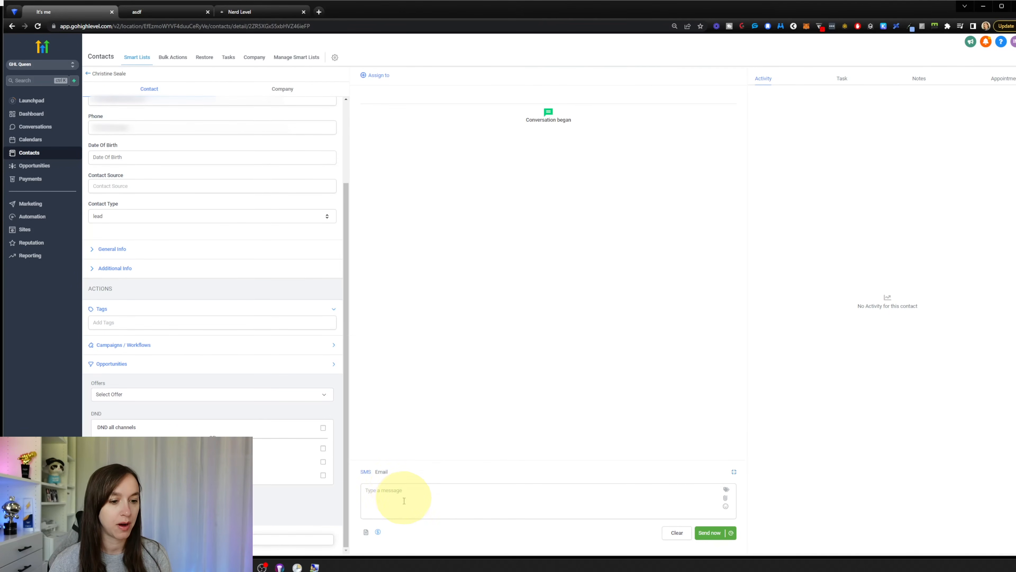
- Email the contact with the subject "Test" and the body "test", and try resending the message
left_click(381, 472)
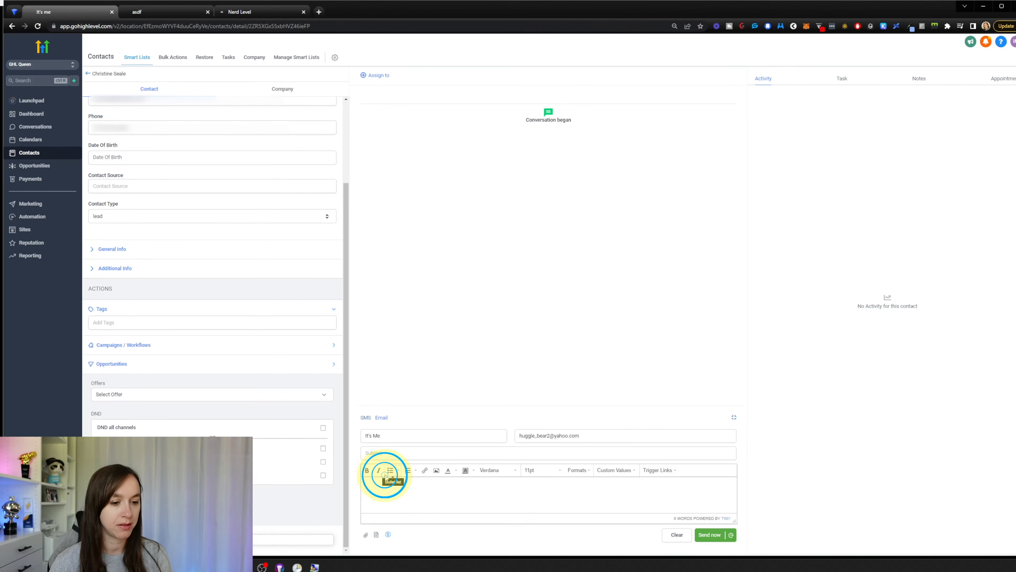
left_click(453, 452)
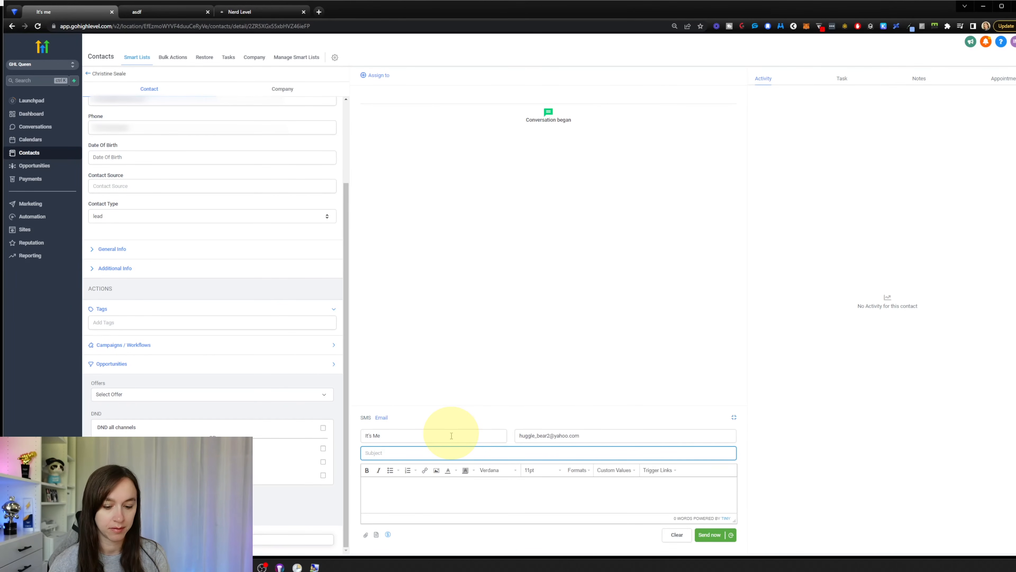
type("Test")
key("Tab")
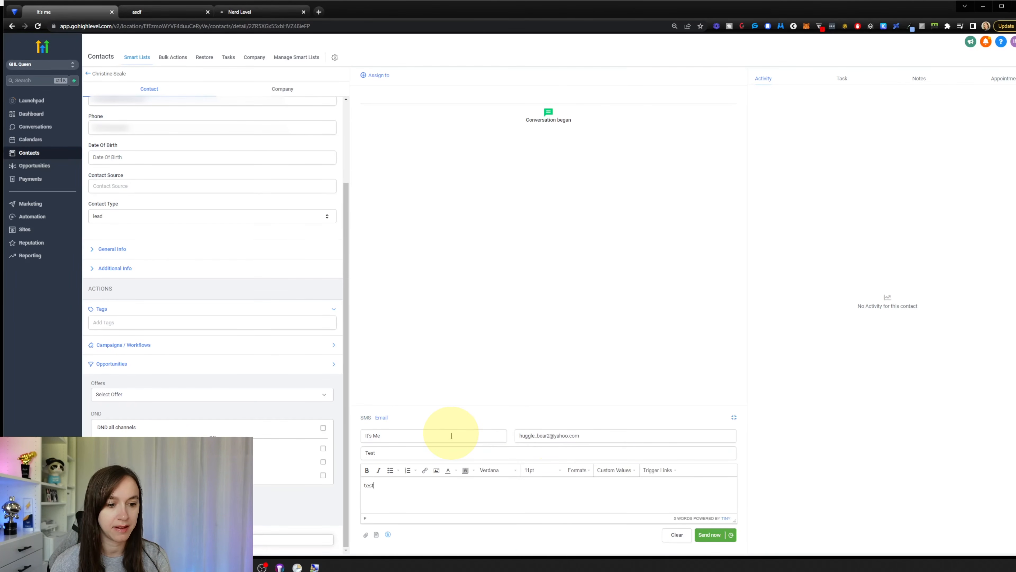
left_click(710, 534)
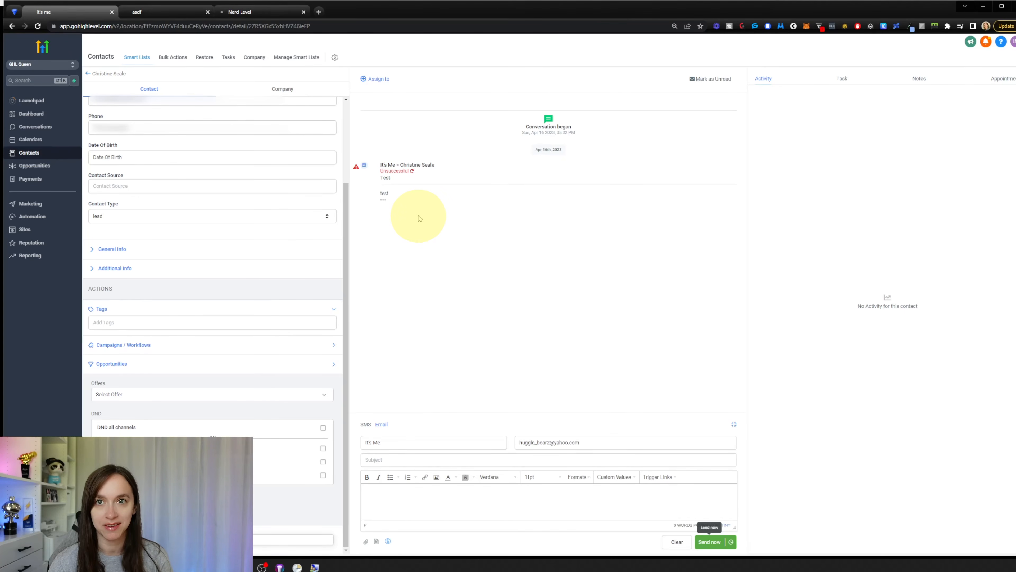
left_click(412, 175)
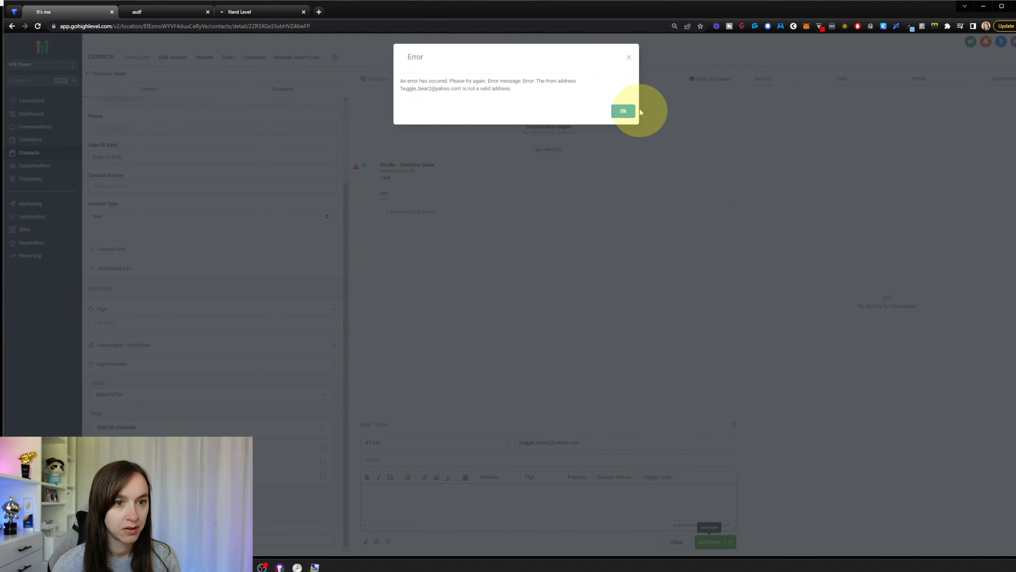
left_click(621, 120)
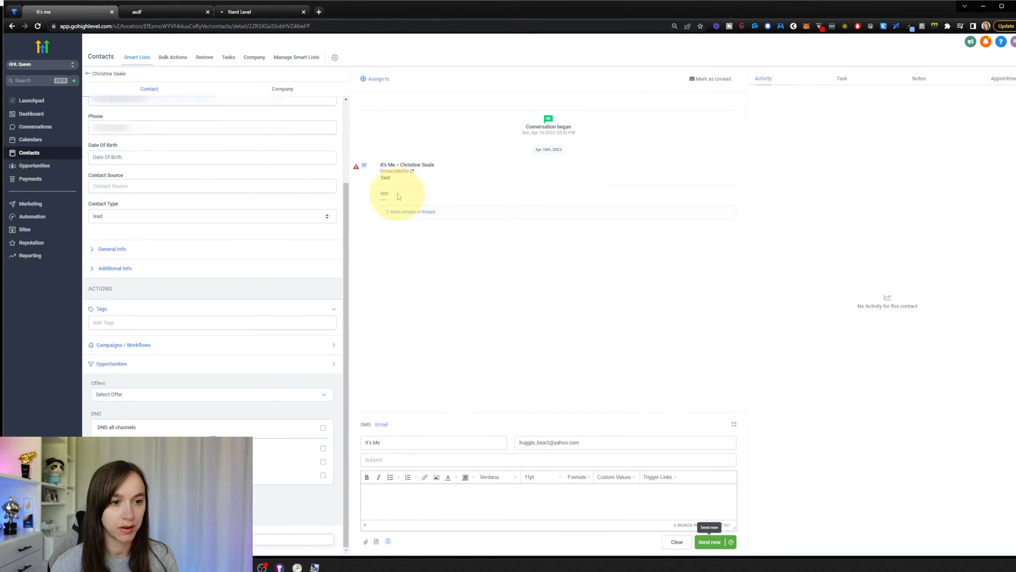
- Switch to the Nerd Level account and send the open contact an SMS reading "Test"
left_click(265, 13)
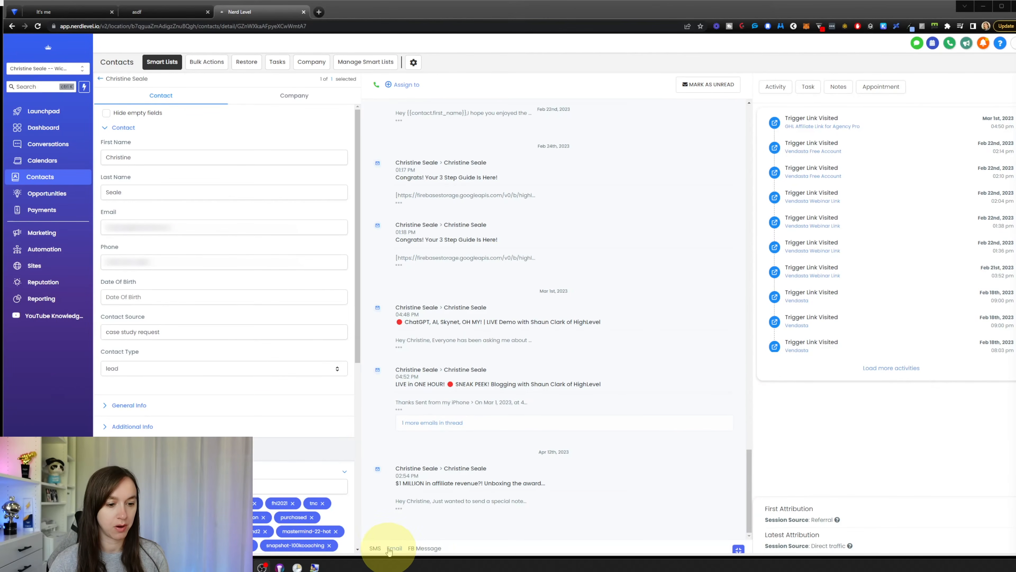
left_click(375, 547)
left_click(464, 499)
type("Test")
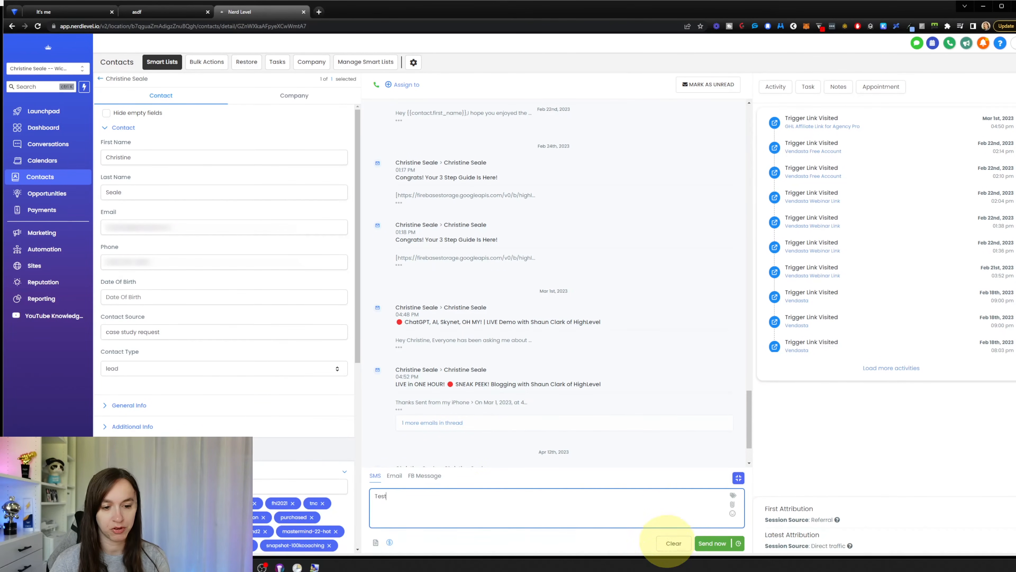
left_click(713, 543)
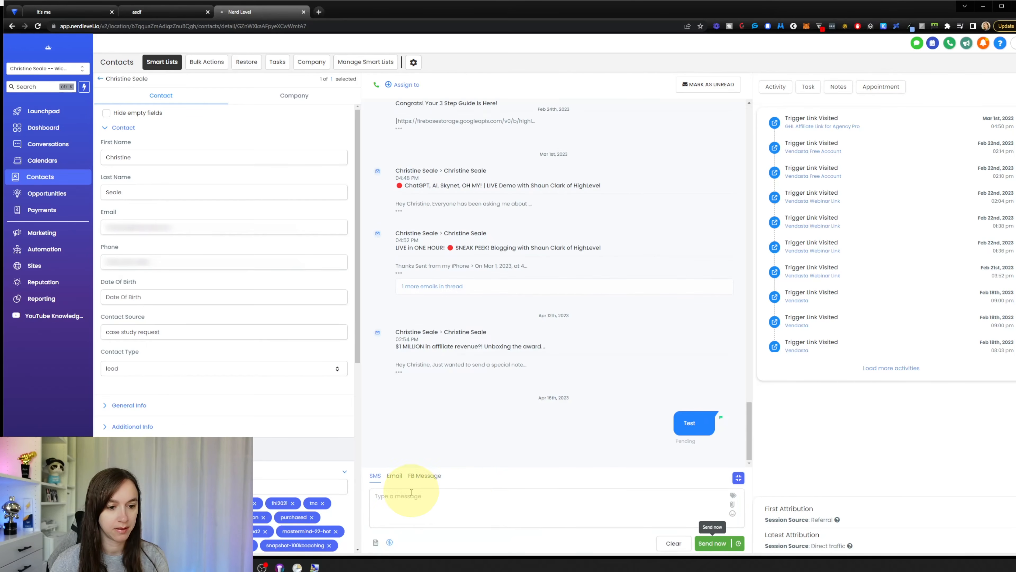
mouse_move(711, 427)
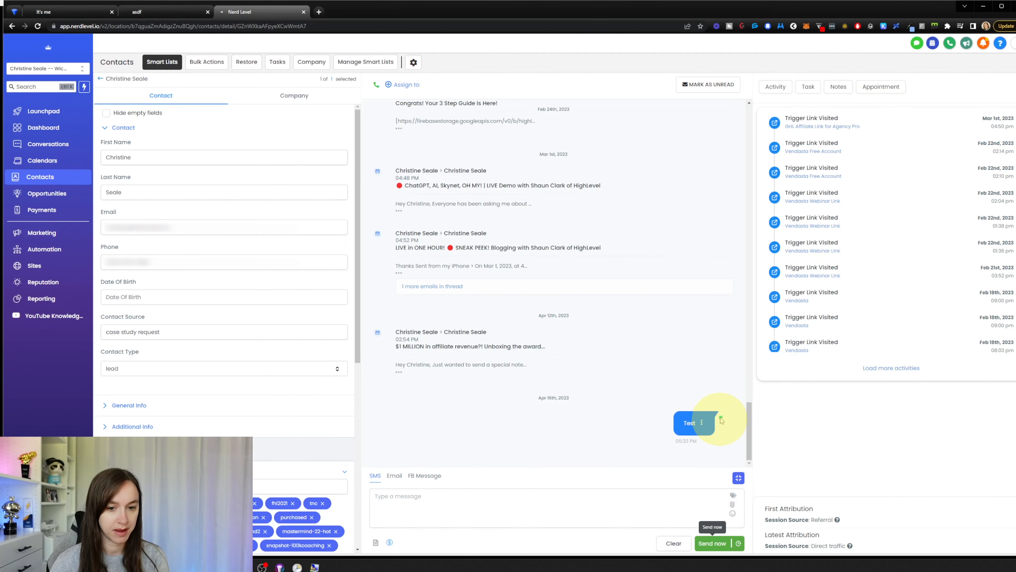
- Send the open contact an email with the subject "Test" and the body "test"
left_click(391, 480)
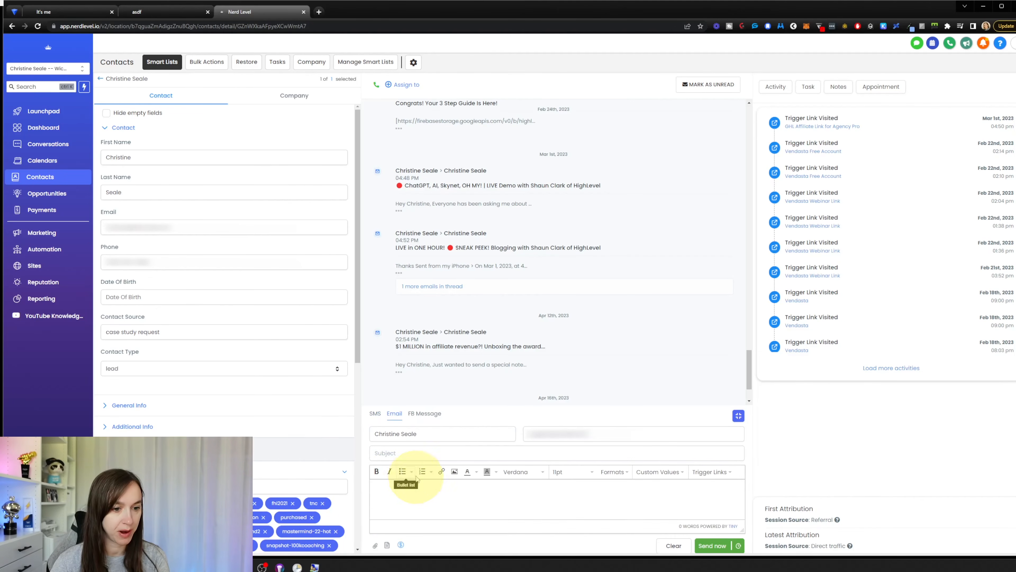
left_click(439, 452)
type("Test")
left_click(442, 487)
type("test")
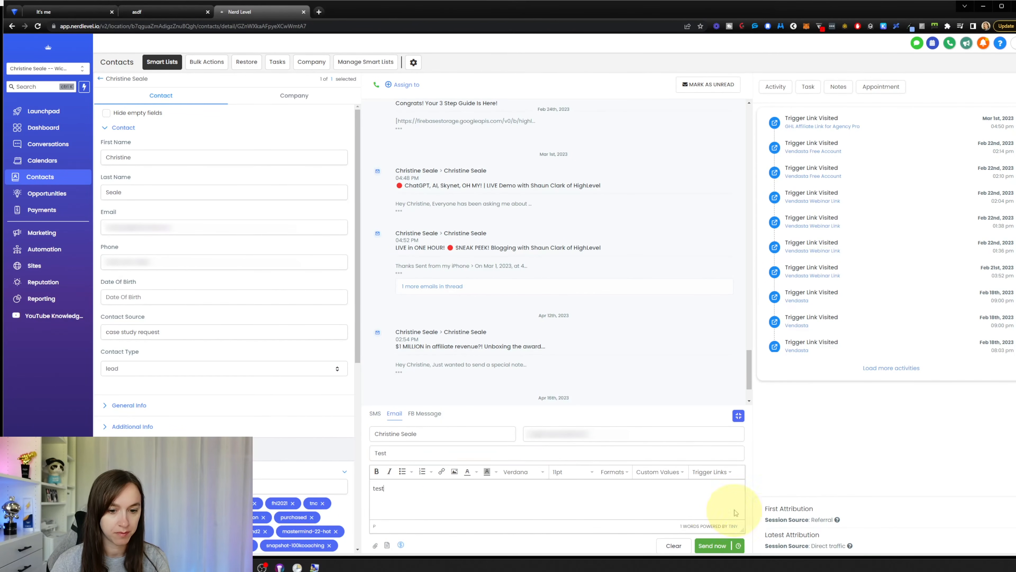
left_click(710, 545)
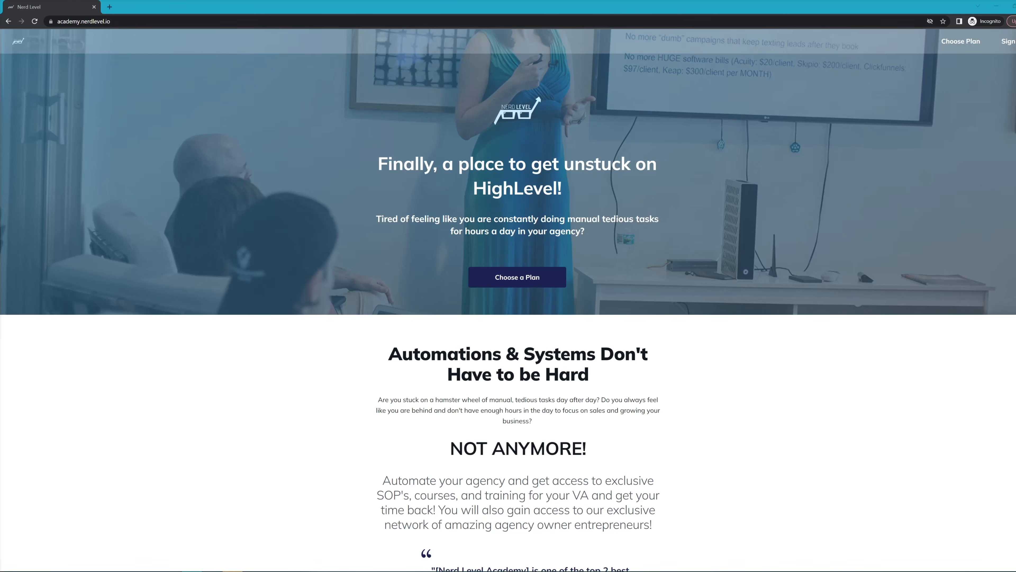
- Look through the Nerd Level Academy sales page and the course listing in its member area
scroll(885, 301, "down", 10)
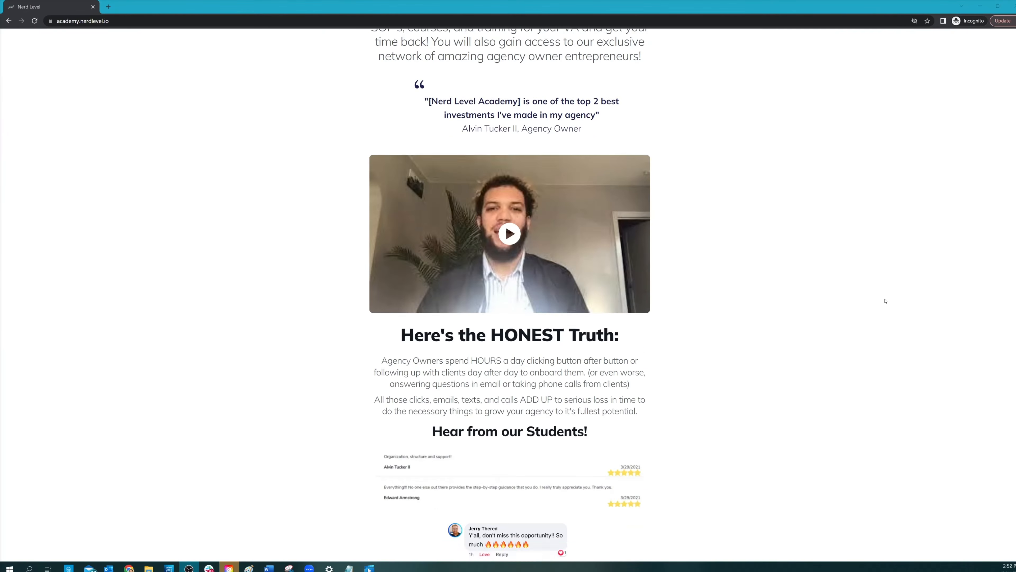
scroll(885, 301, "down", 15)
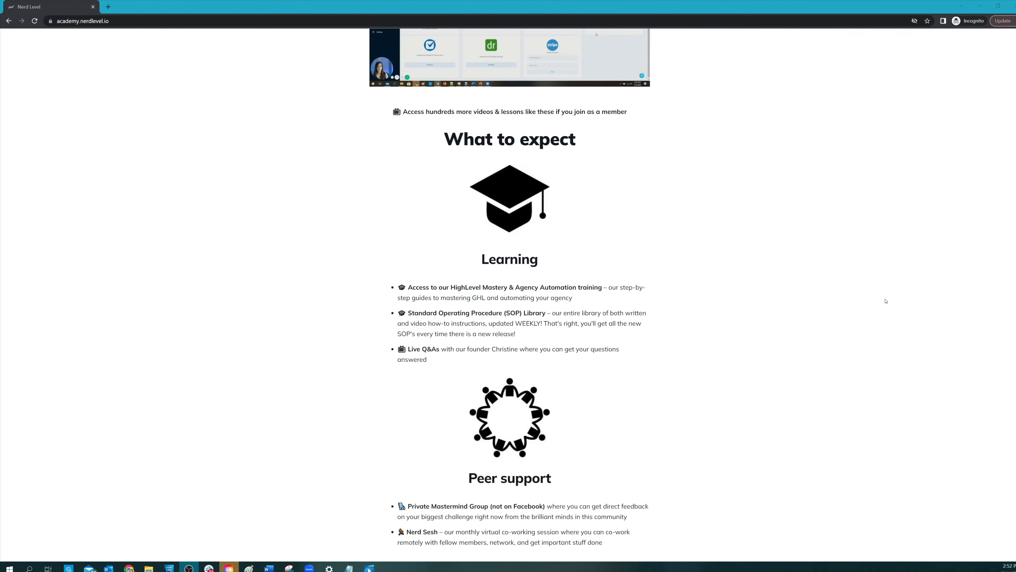
scroll(886, 301, "down", 9)
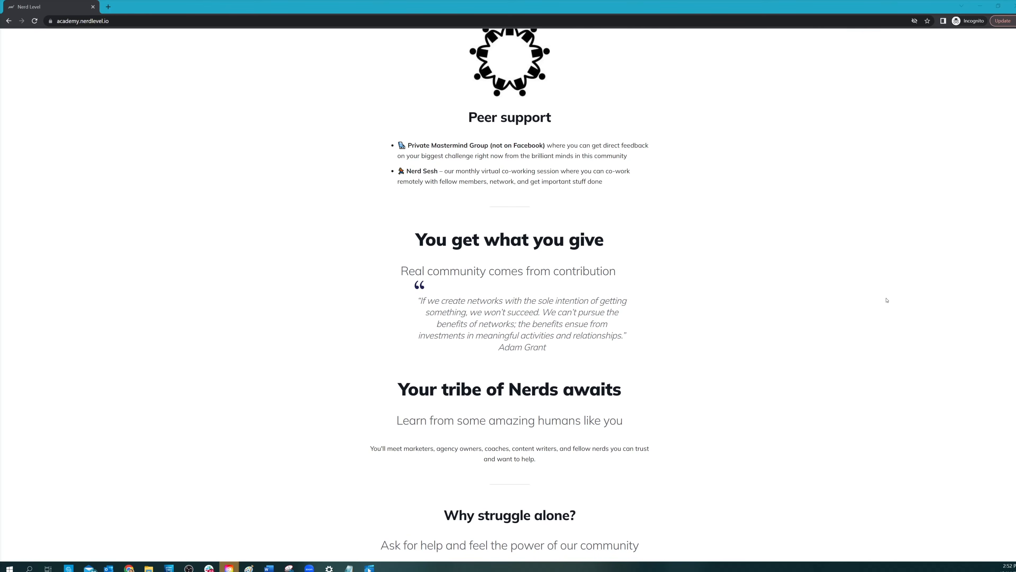
key("alt+Tab")
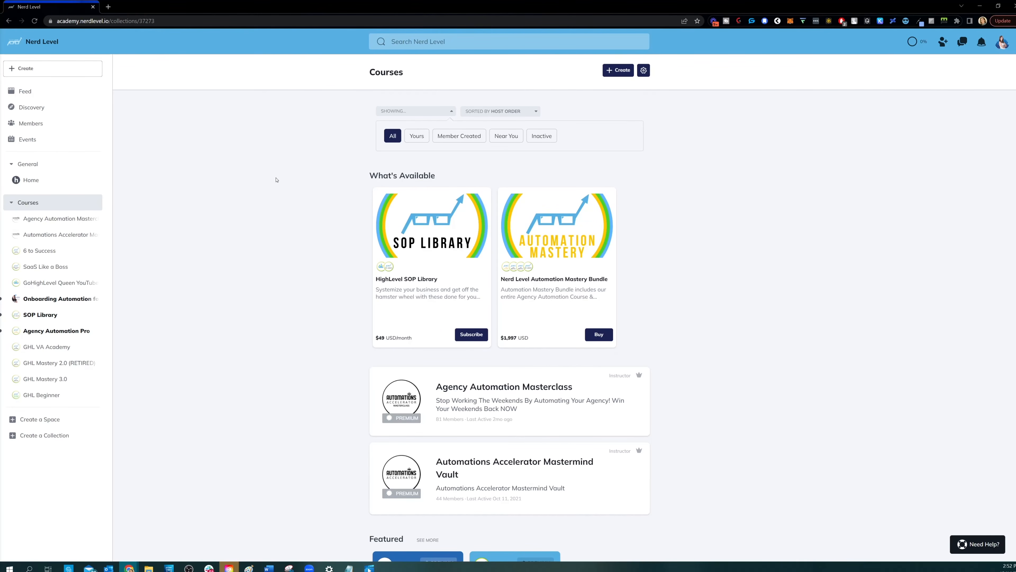
scroll(240, 208, "down", 4)
scroll(238, 212, "down", 13)
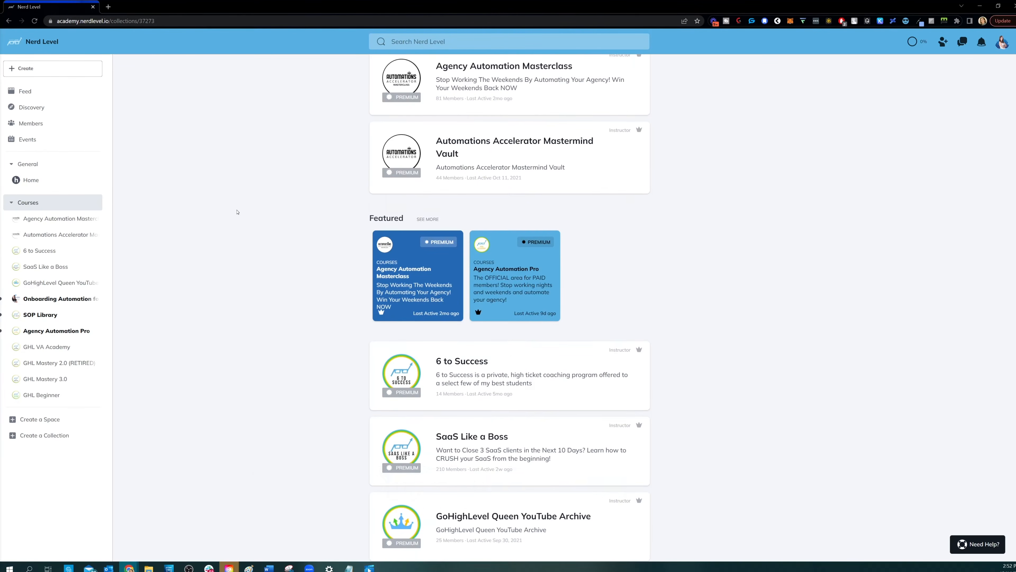
scroll(237, 212, "down", 2)
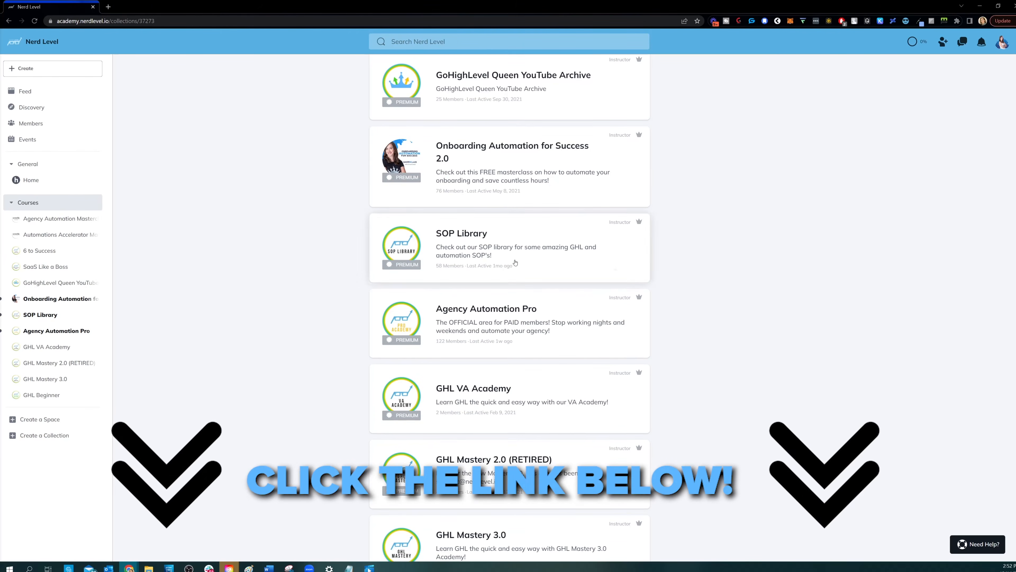